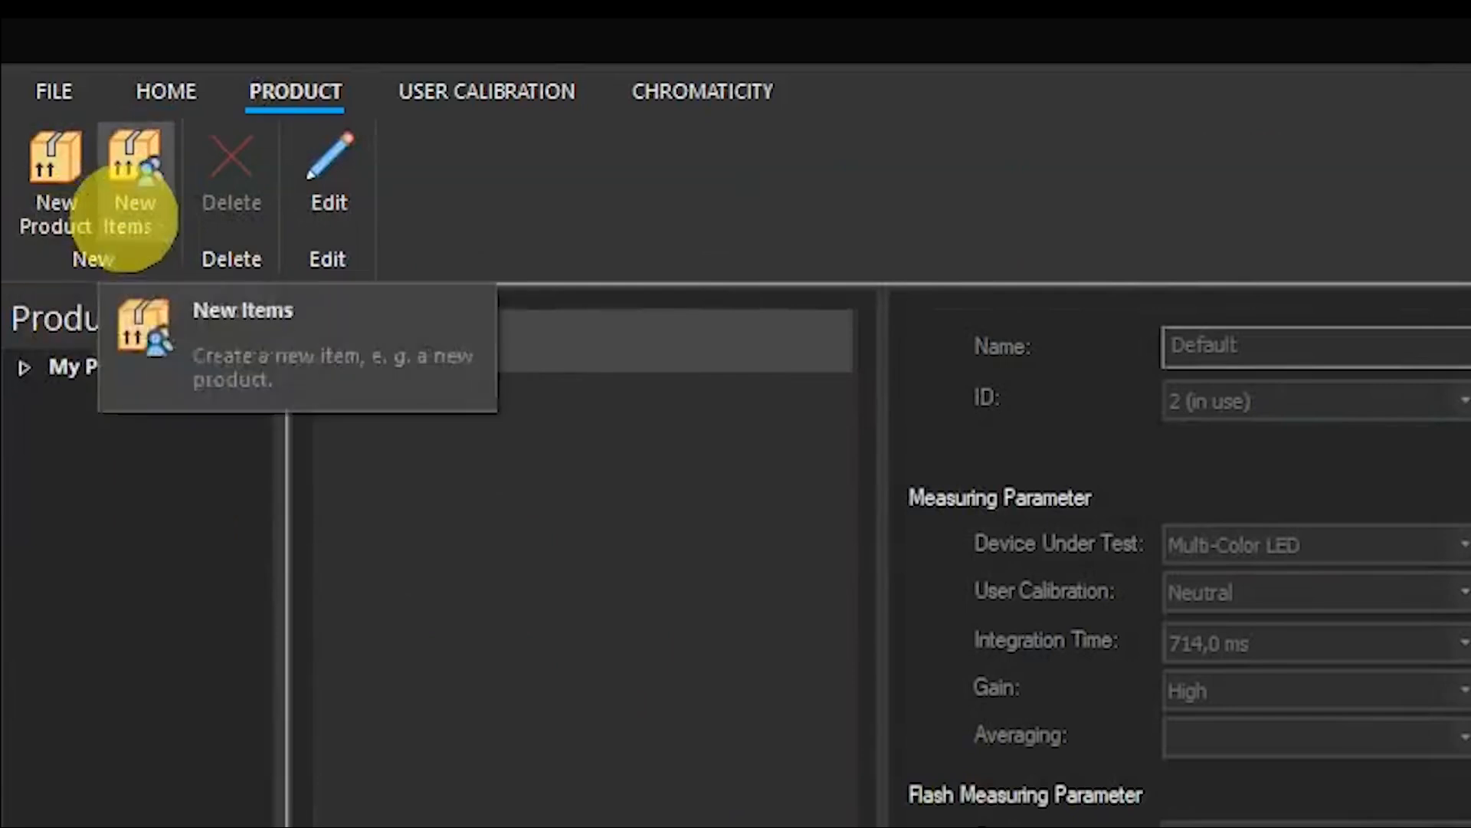
Create a new product named Test and assign it ID 0
{"action": "left_click", "coordinate": [126, 218]}
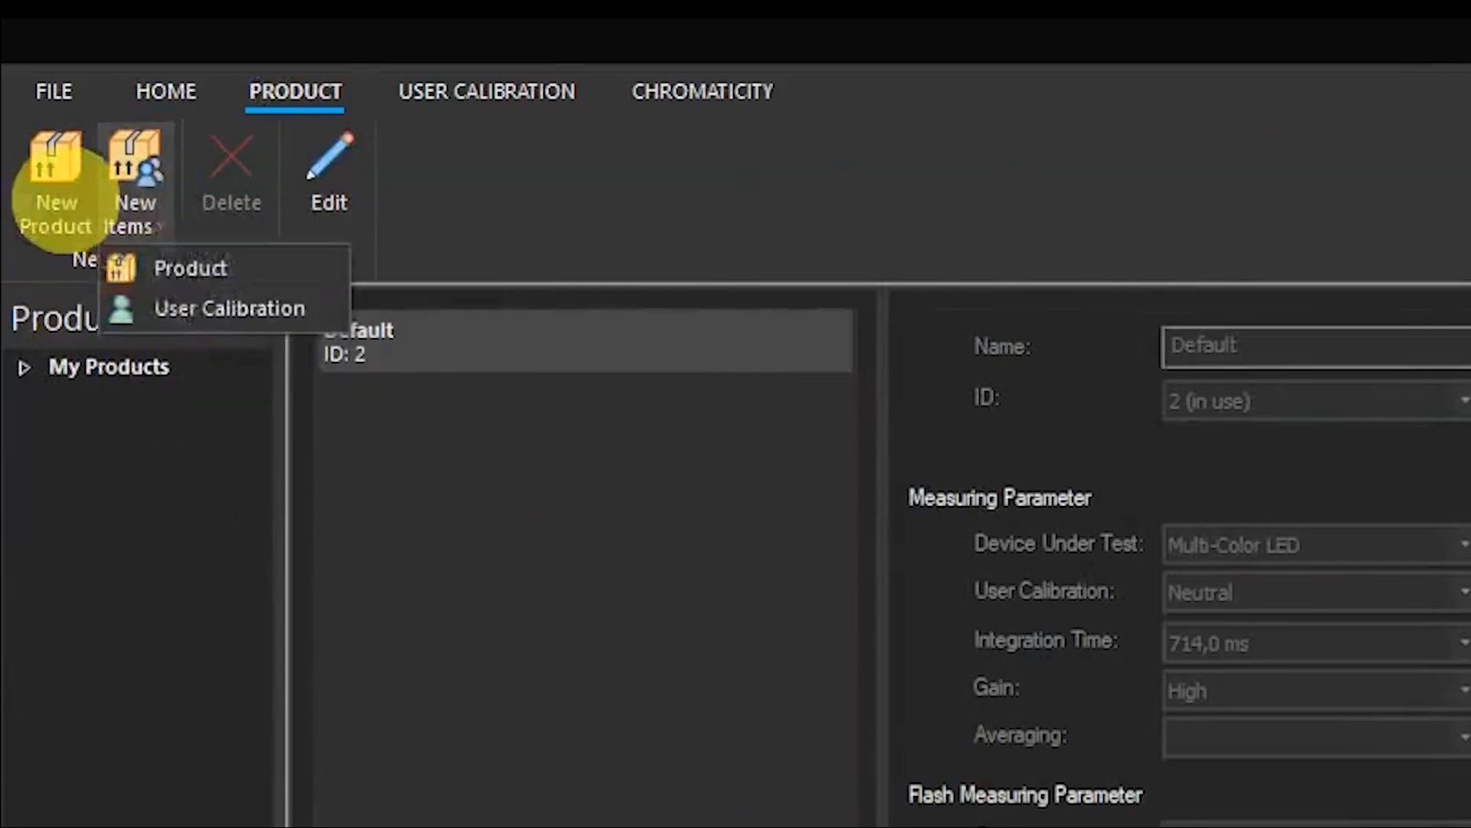
{"action": "left_click", "coordinate": [55, 193]}
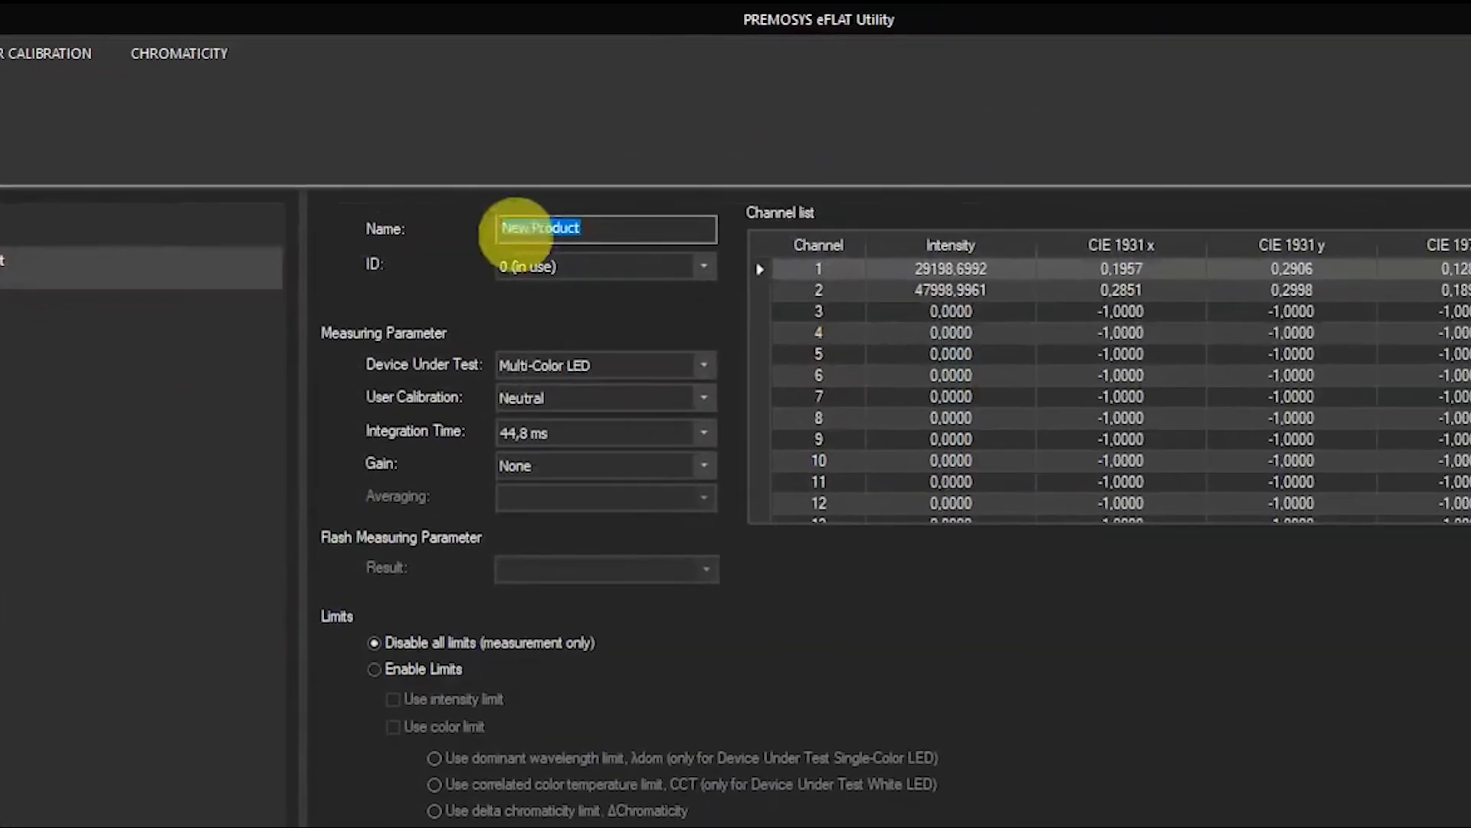
{"action": "left_click", "coordinate": [632, 228]}
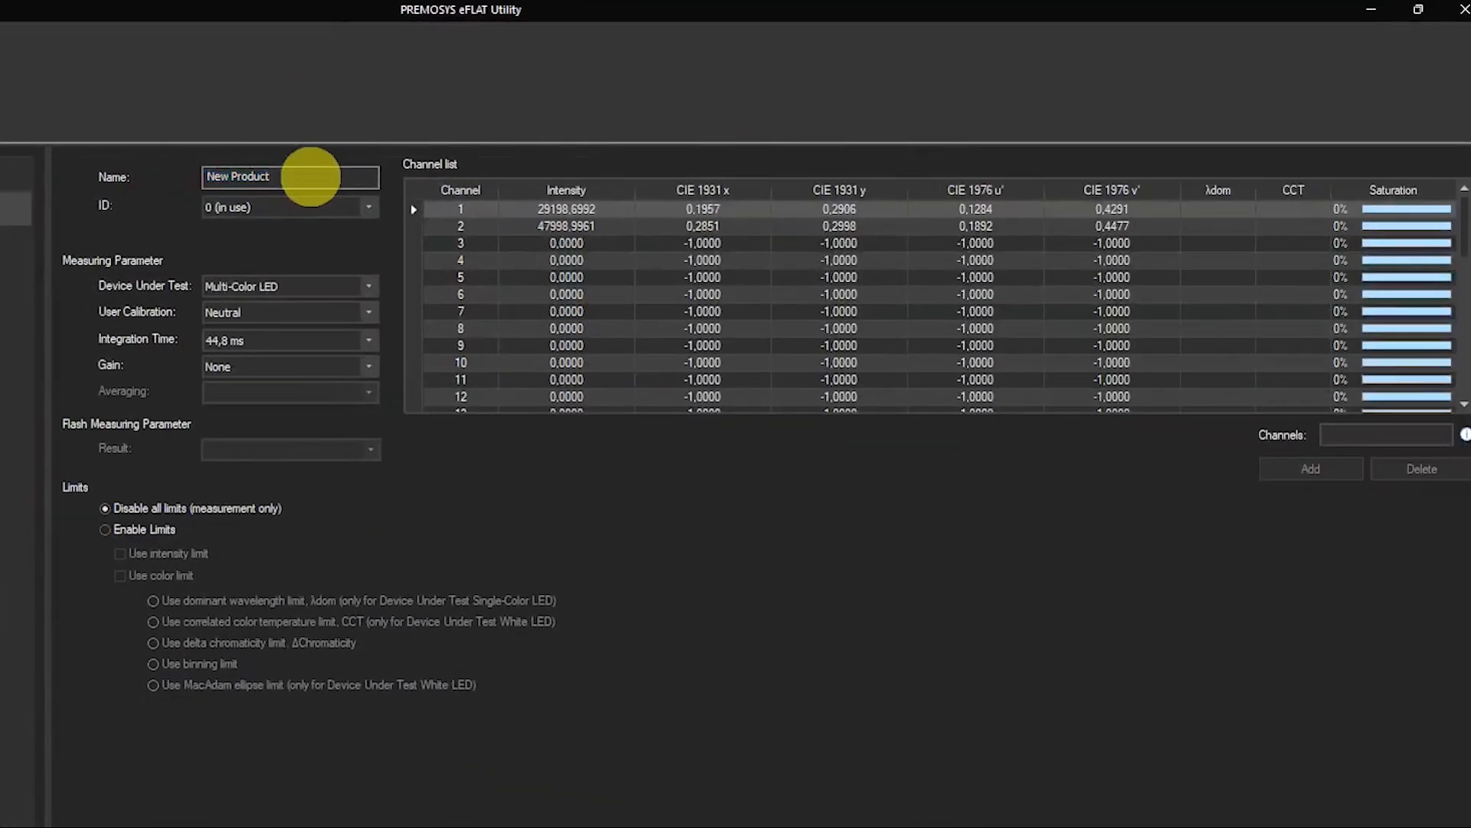
{"action": "type", "text": "Test"}
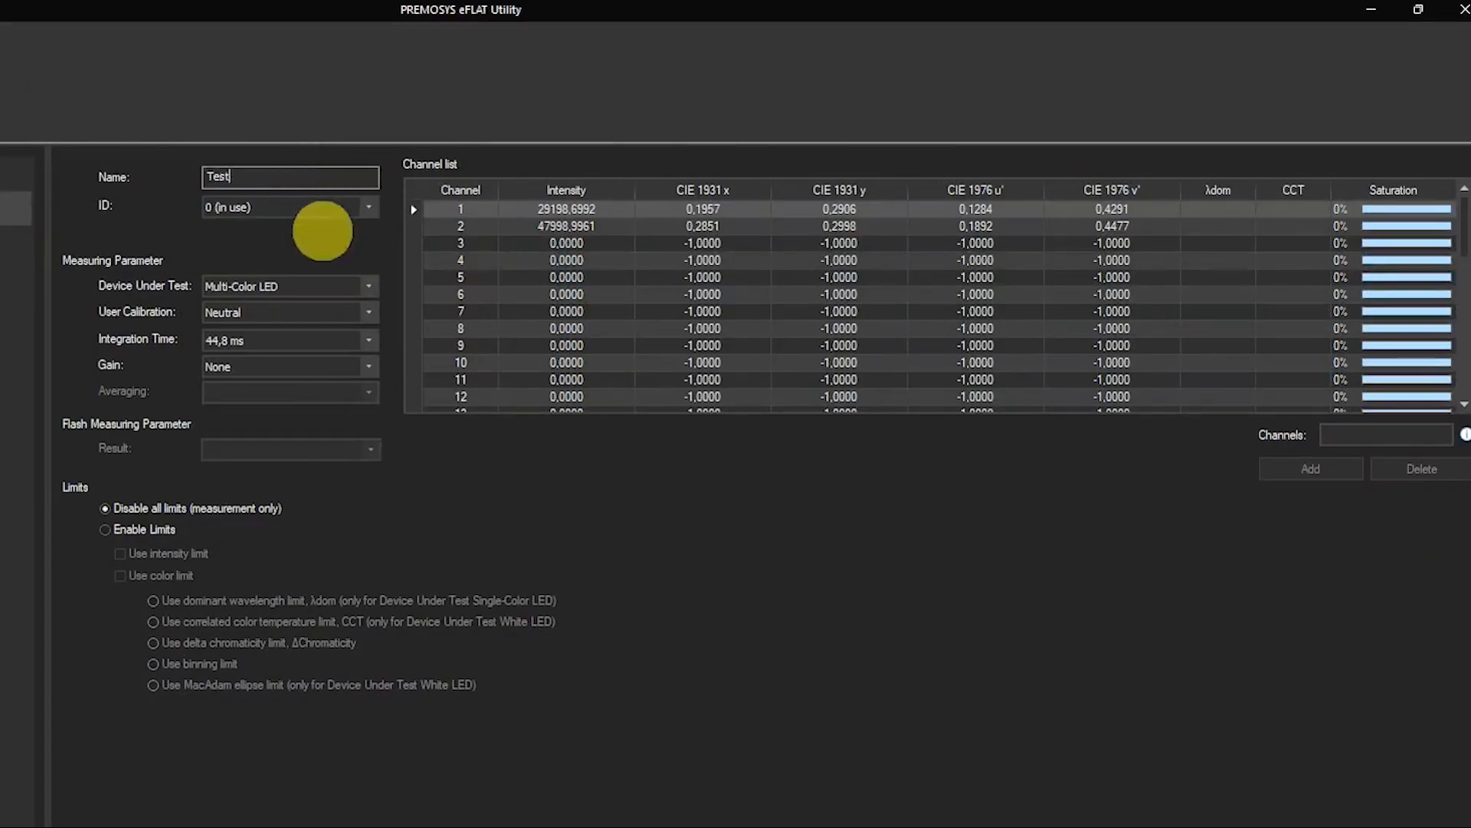
{"action": "left_click", "coordinate": [368, 207]}
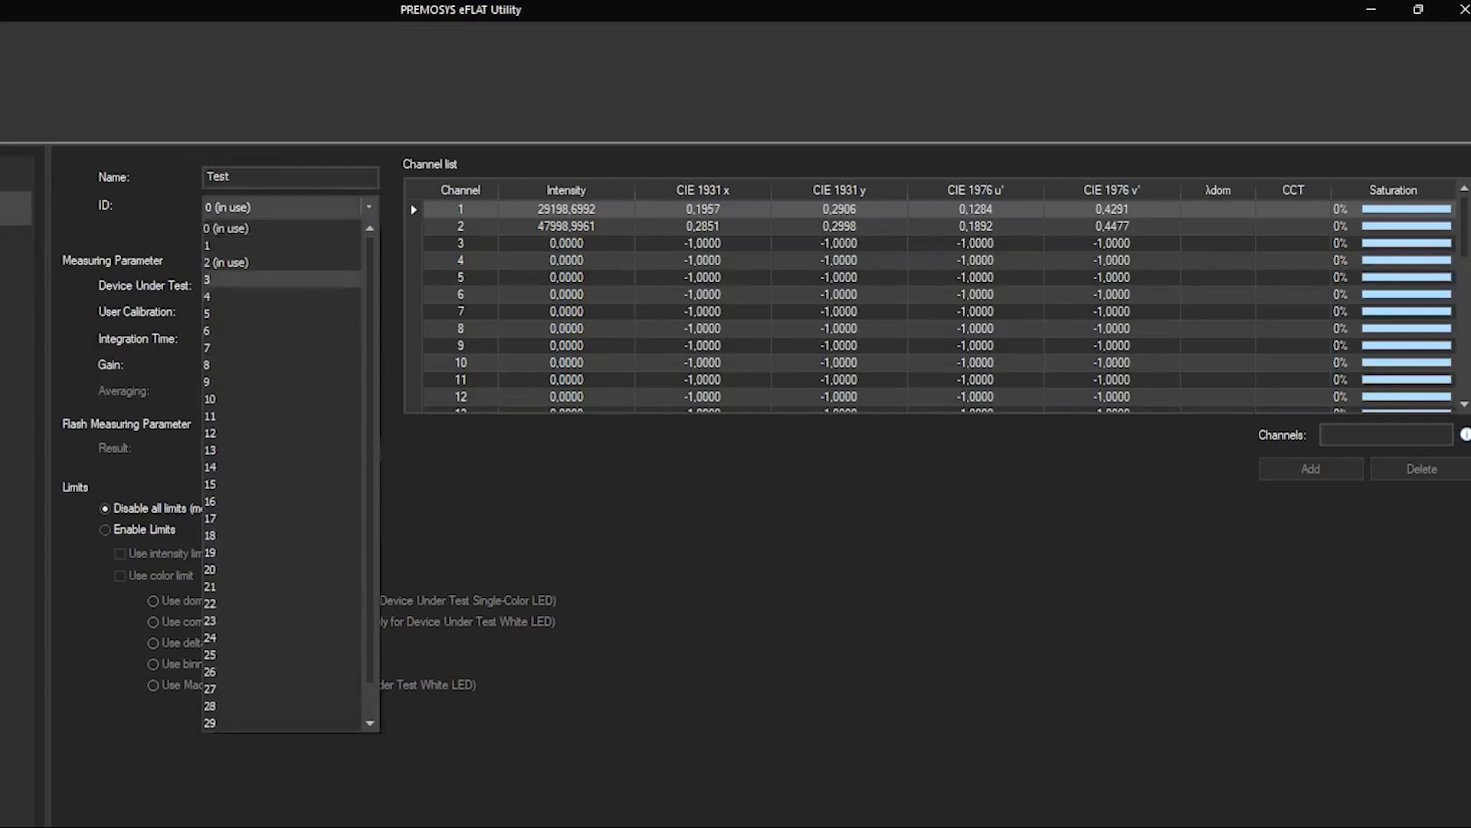
{"action": "left_click", "coordinate": [329, 228]}
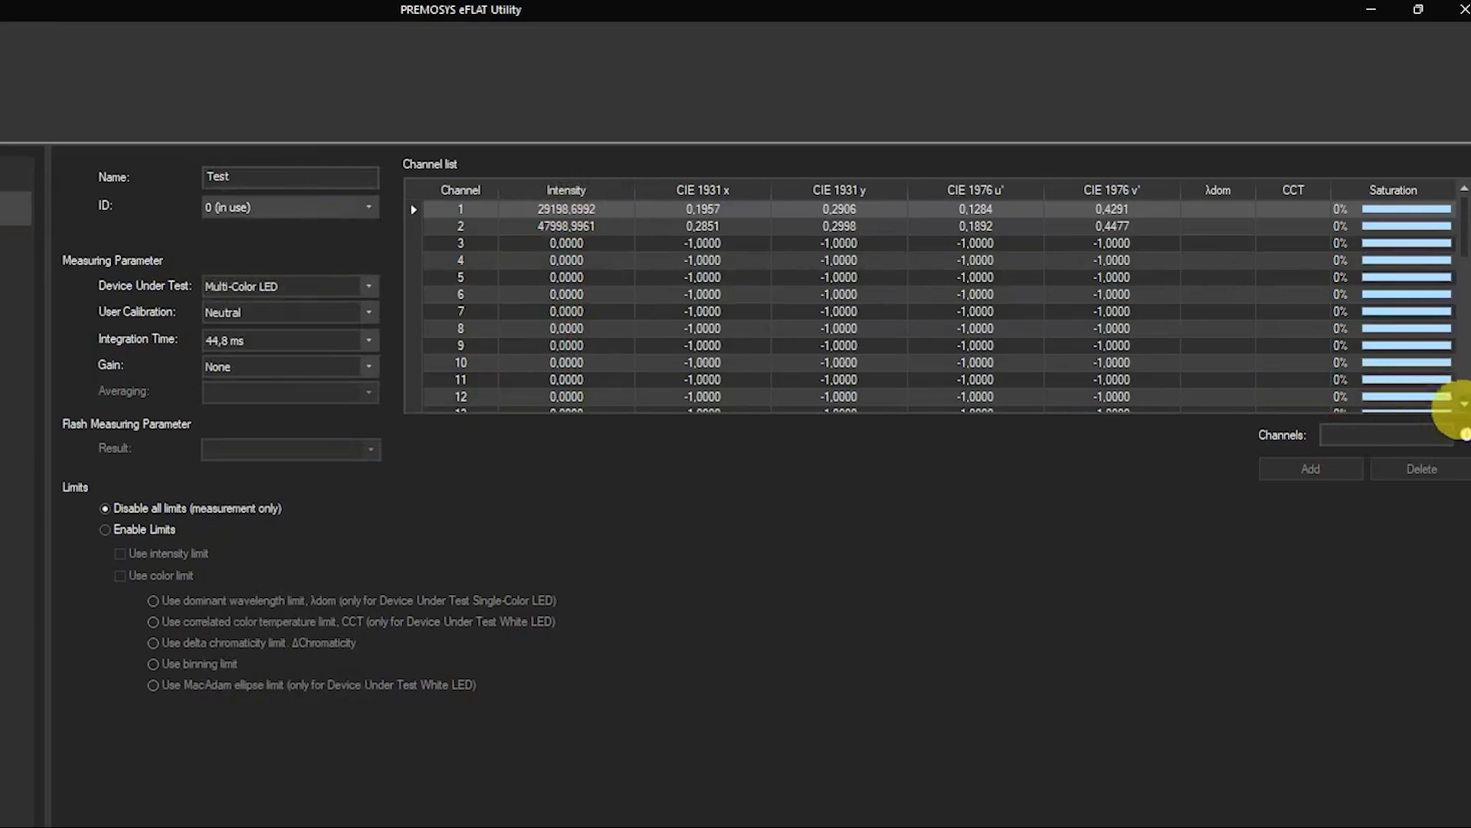
Delete channels 3 to 21 from the product's channel list
{"action": "scroll", "coordinate": [1464, 404], "scroll_direction": "down", "scroll_amount": 3}
{"action": "scroll", "coordinate": [1464, 404], "scroll_direction": "down", "scroll_amount": 1}
{"action": "left_click", "coordinate": [1398, 435]}
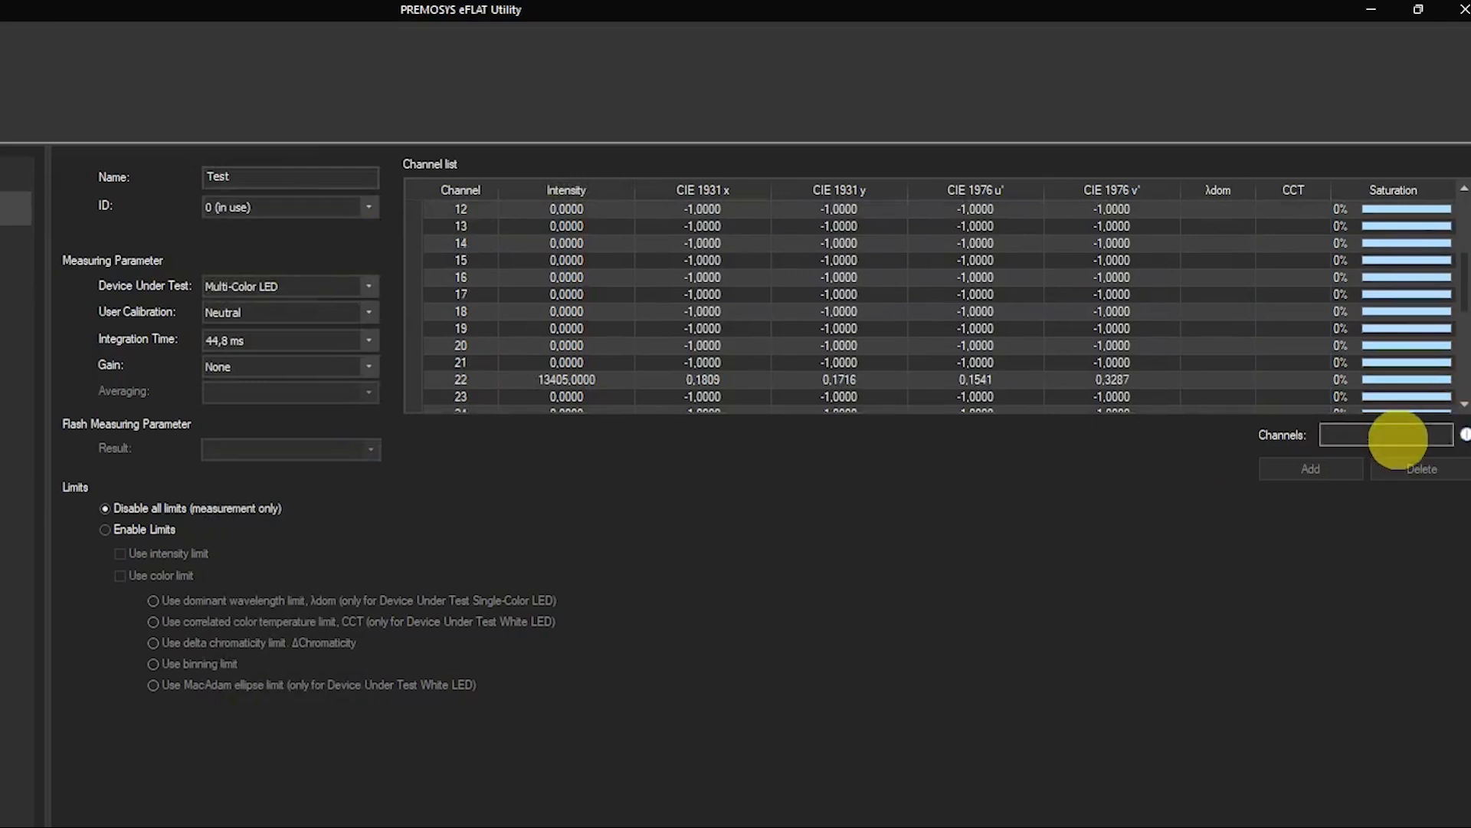
{"action": "left_click", "coordinate": [1410, 468]}
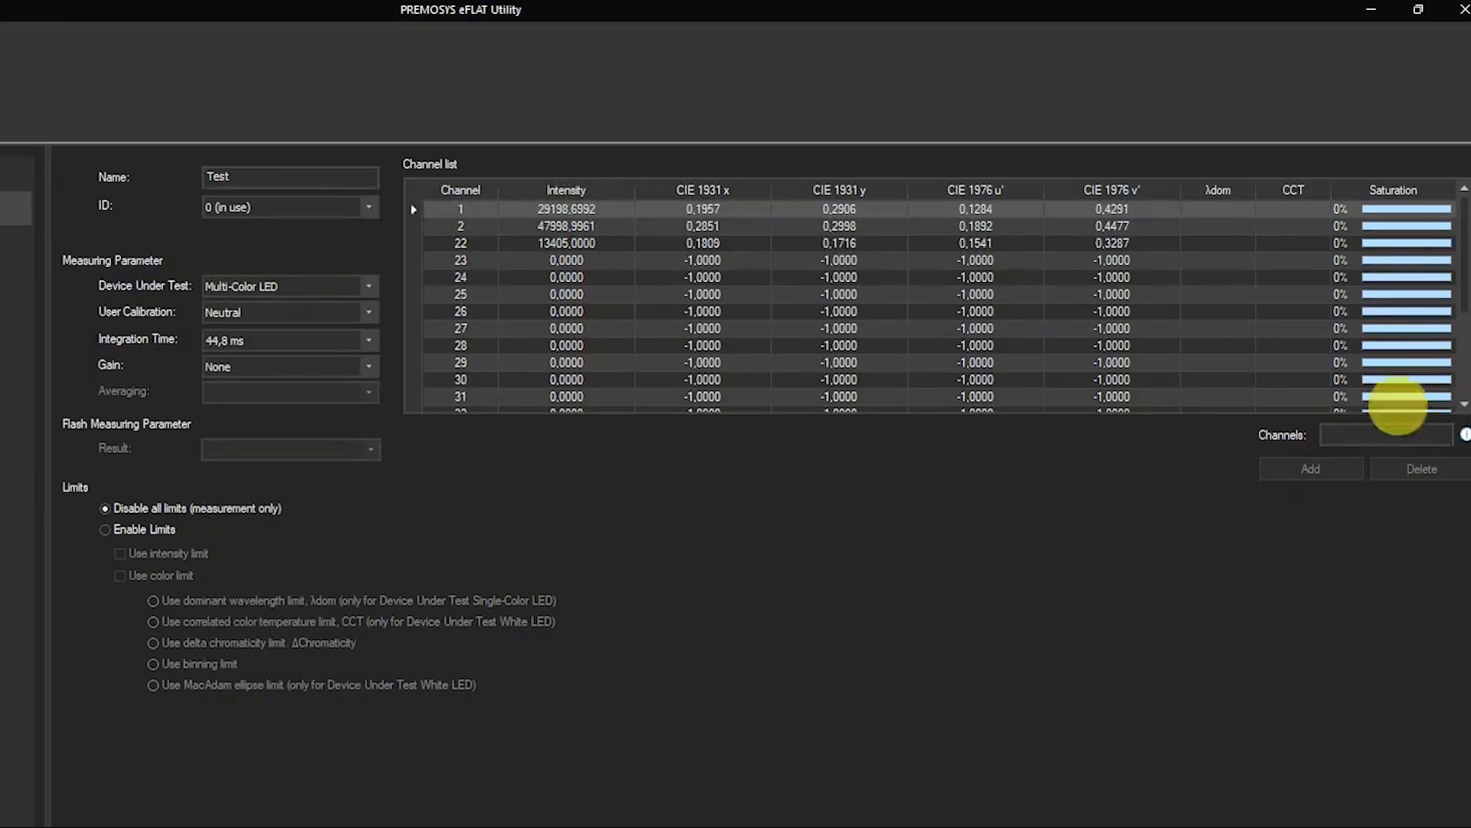
Delete channels 23-40 from the product's channel list
{"action": "scroll", "coordinate": [1459, 404], "scroll_direction": "down", "scroll_amount": 4}
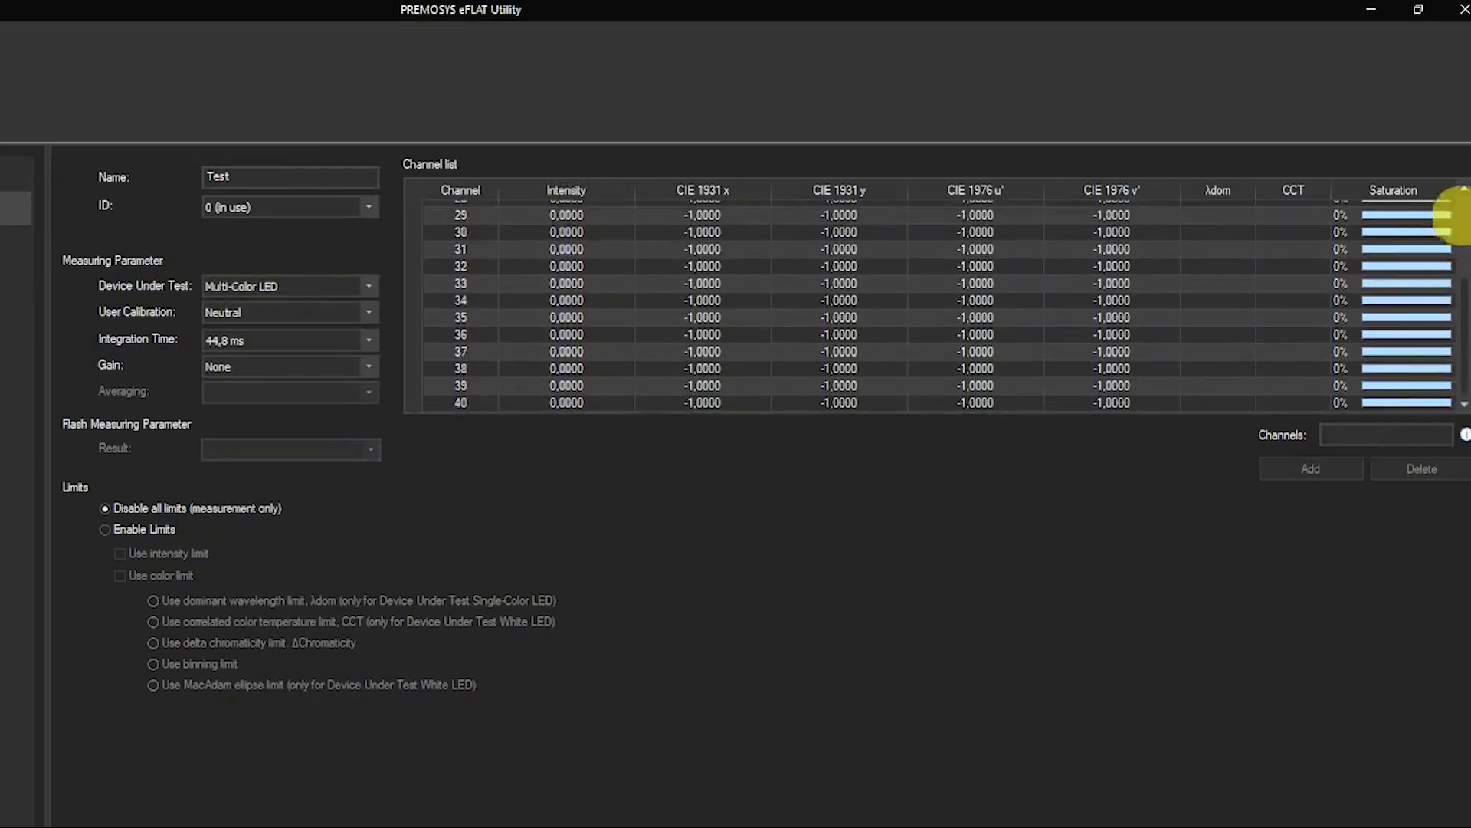
{"action": "left_click", "coordinate": [1463, 188]}
{"action": "left_click", "coordinate": [1463, 188]}
{"action": "scroll", "coordinate": [1460, 188], "scroll_direction": "up", "scroll_amount": 3}
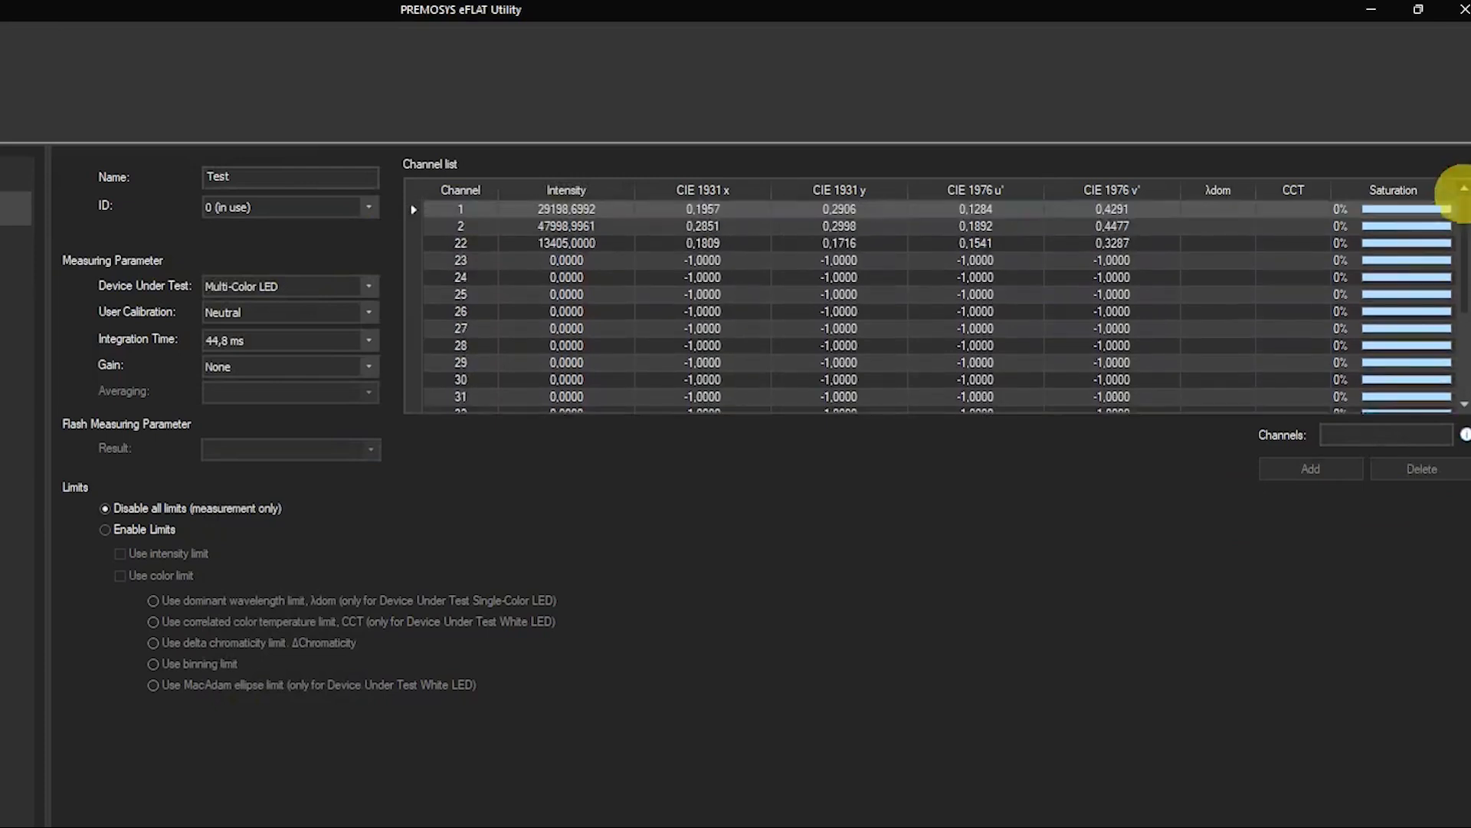
{"action": "left_click", "coordinate": [1362, 432]}
{"action": "type", "text": "23-40"}
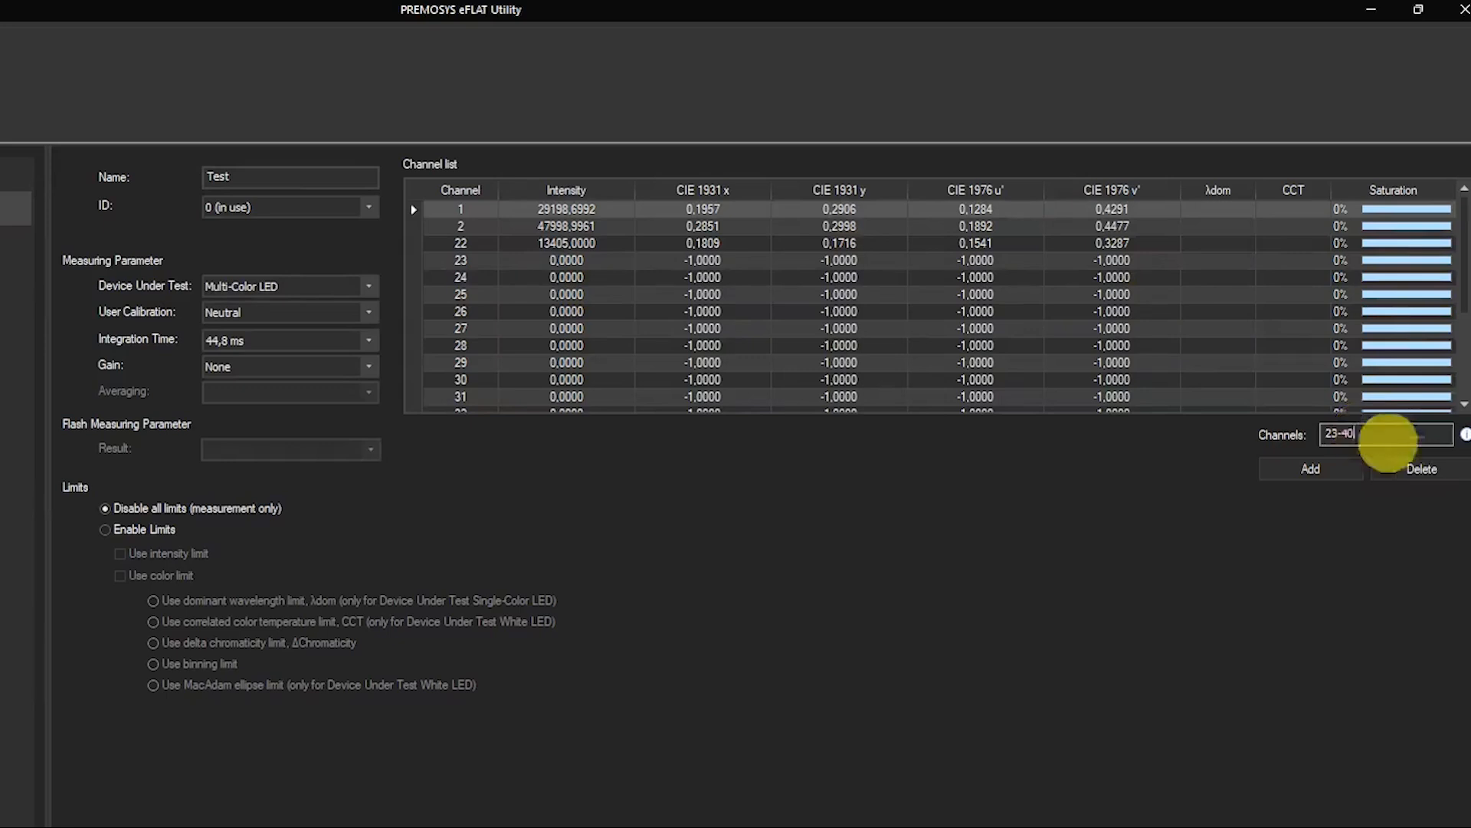
{"action": "left_click", "coordinate": [1391, 468]}
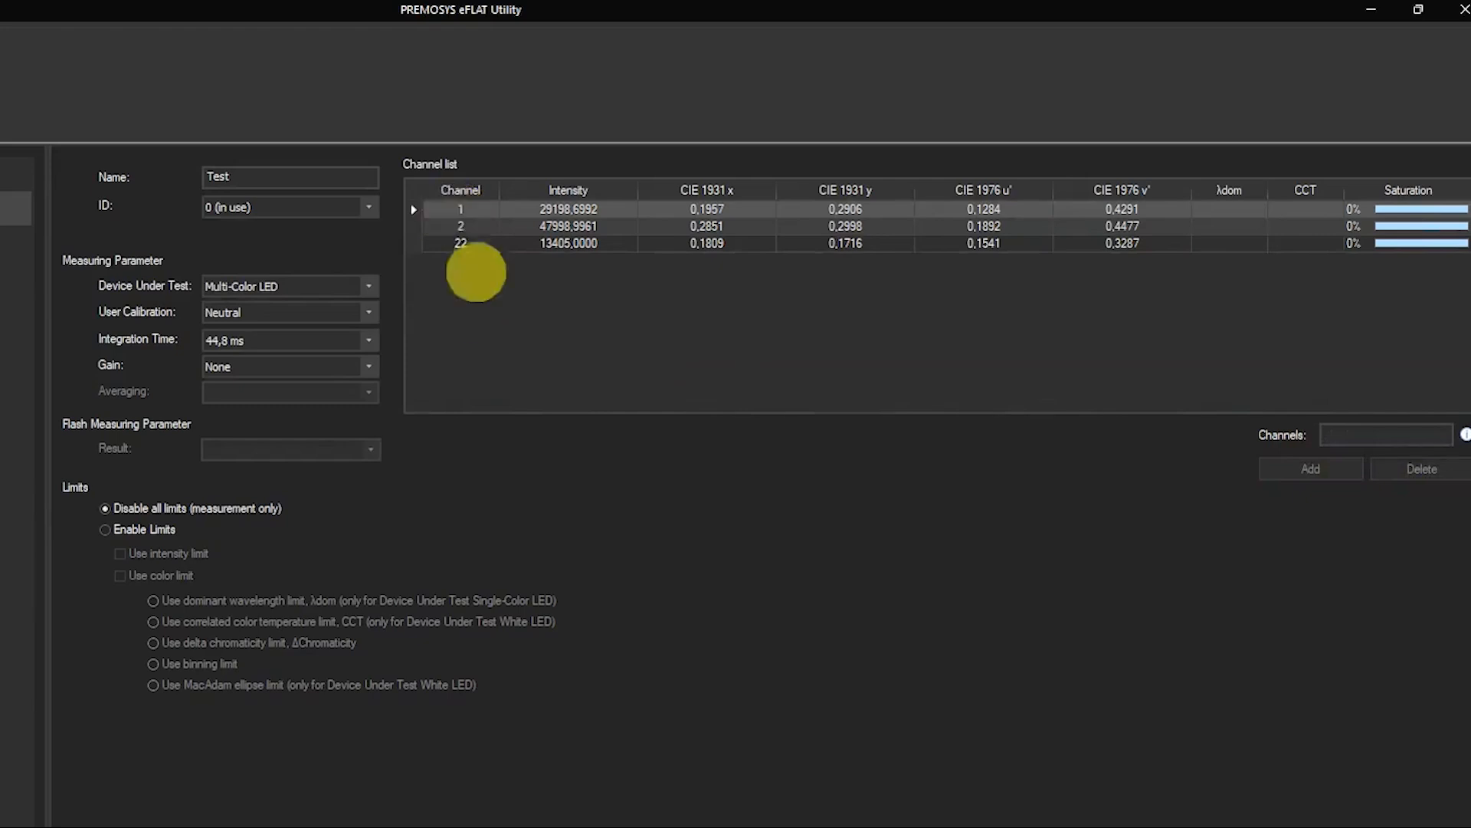
Set the device under test for channel 2 to White LED
{"action": "left_click", "coordinate": [448, 226]}
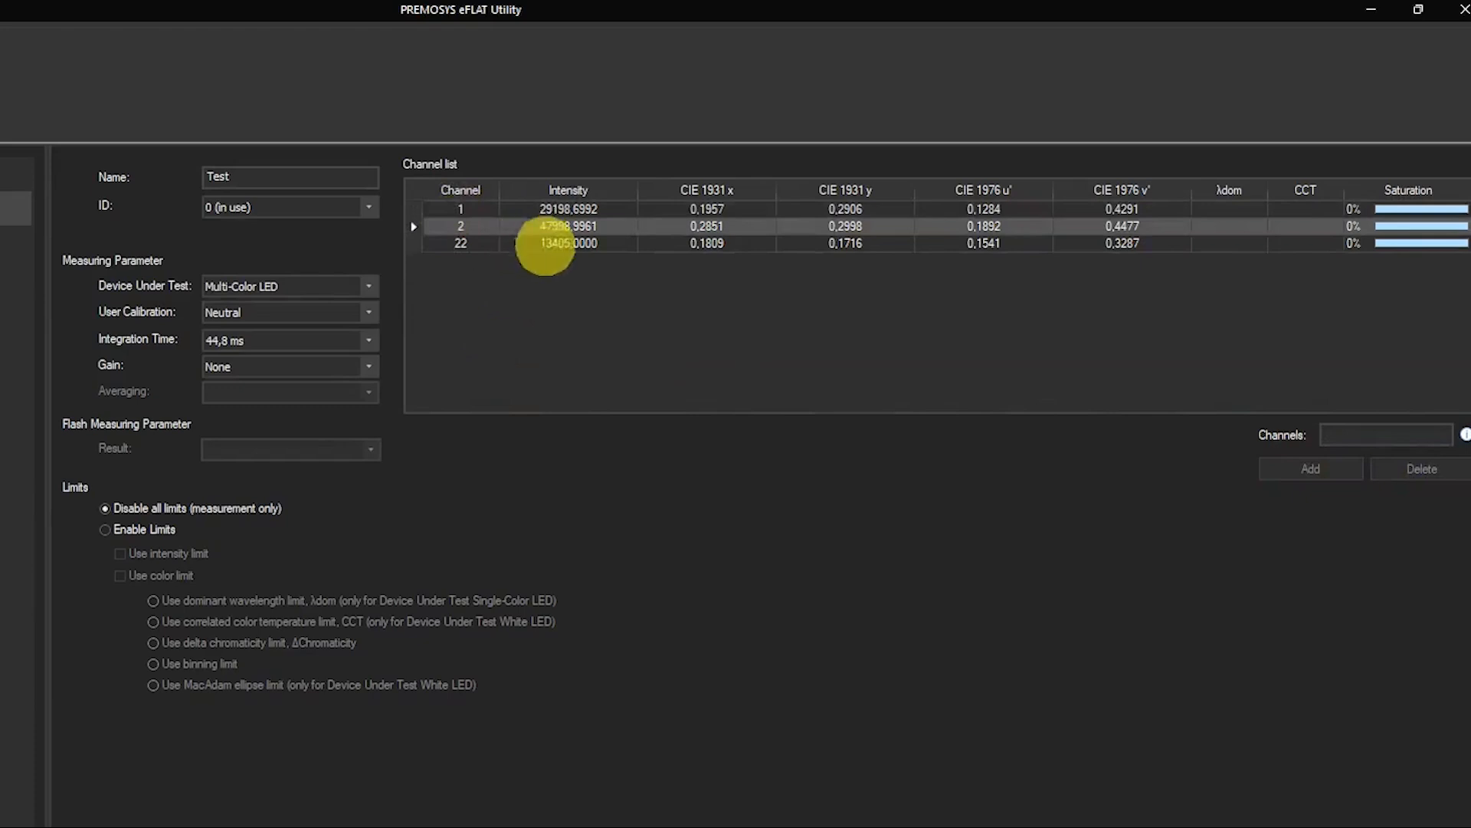
{"action": "left_click", "coordinate": [539, 246]}
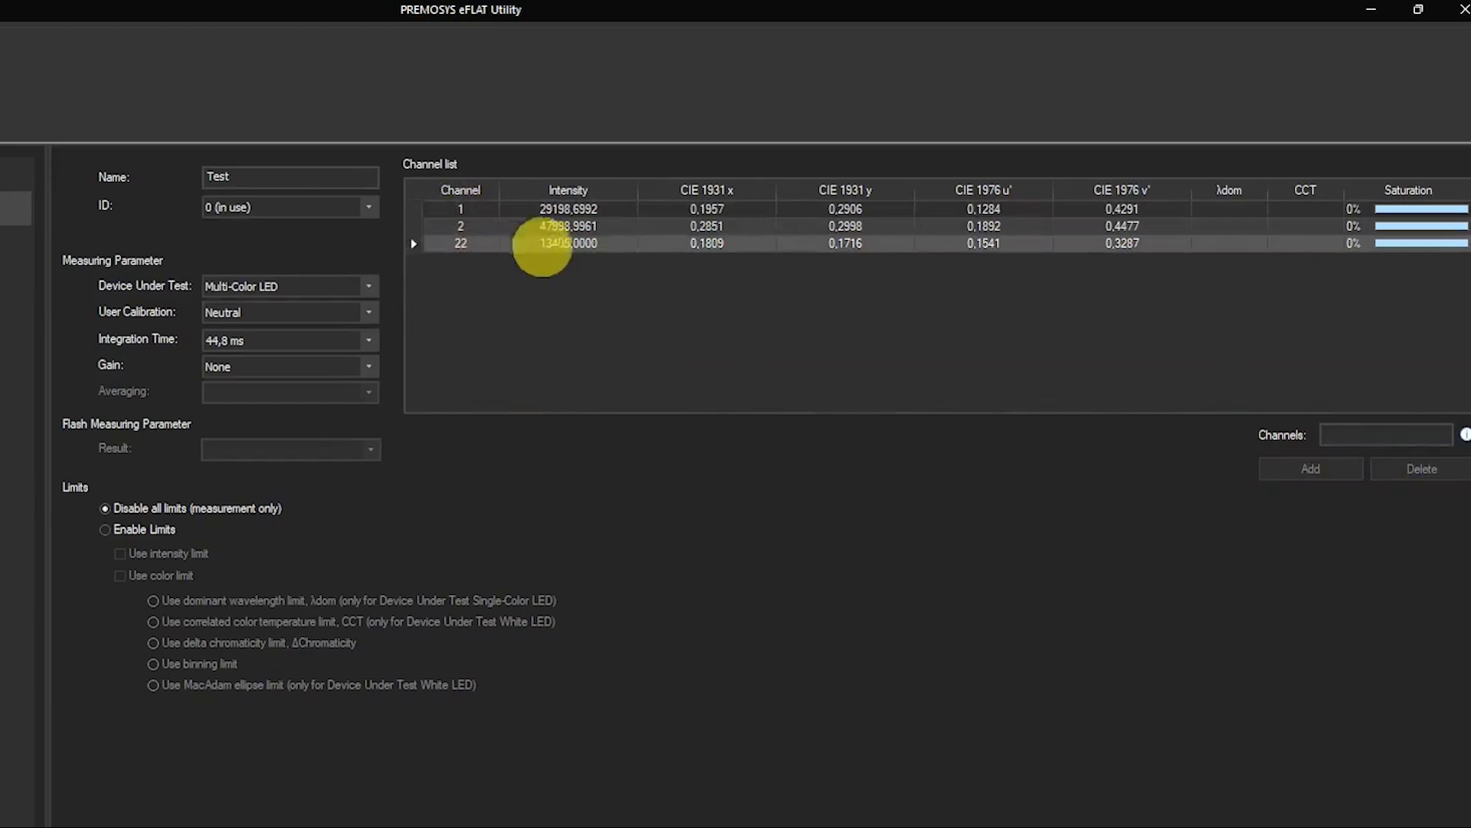
{"action": "left_click", "coordinate": [541, 226]}
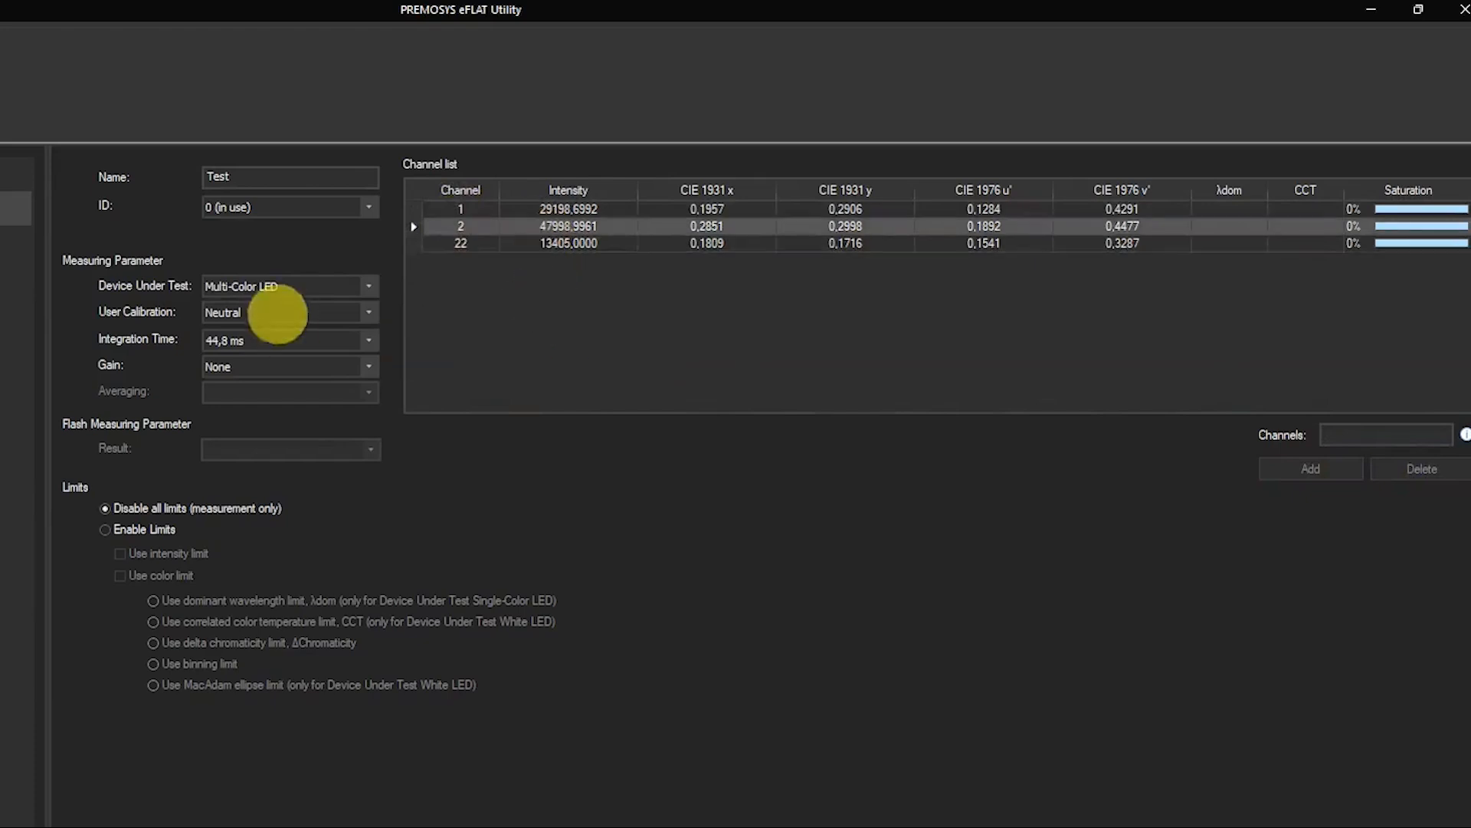
{"action": "left_click", "coordinate": [272, 287]}
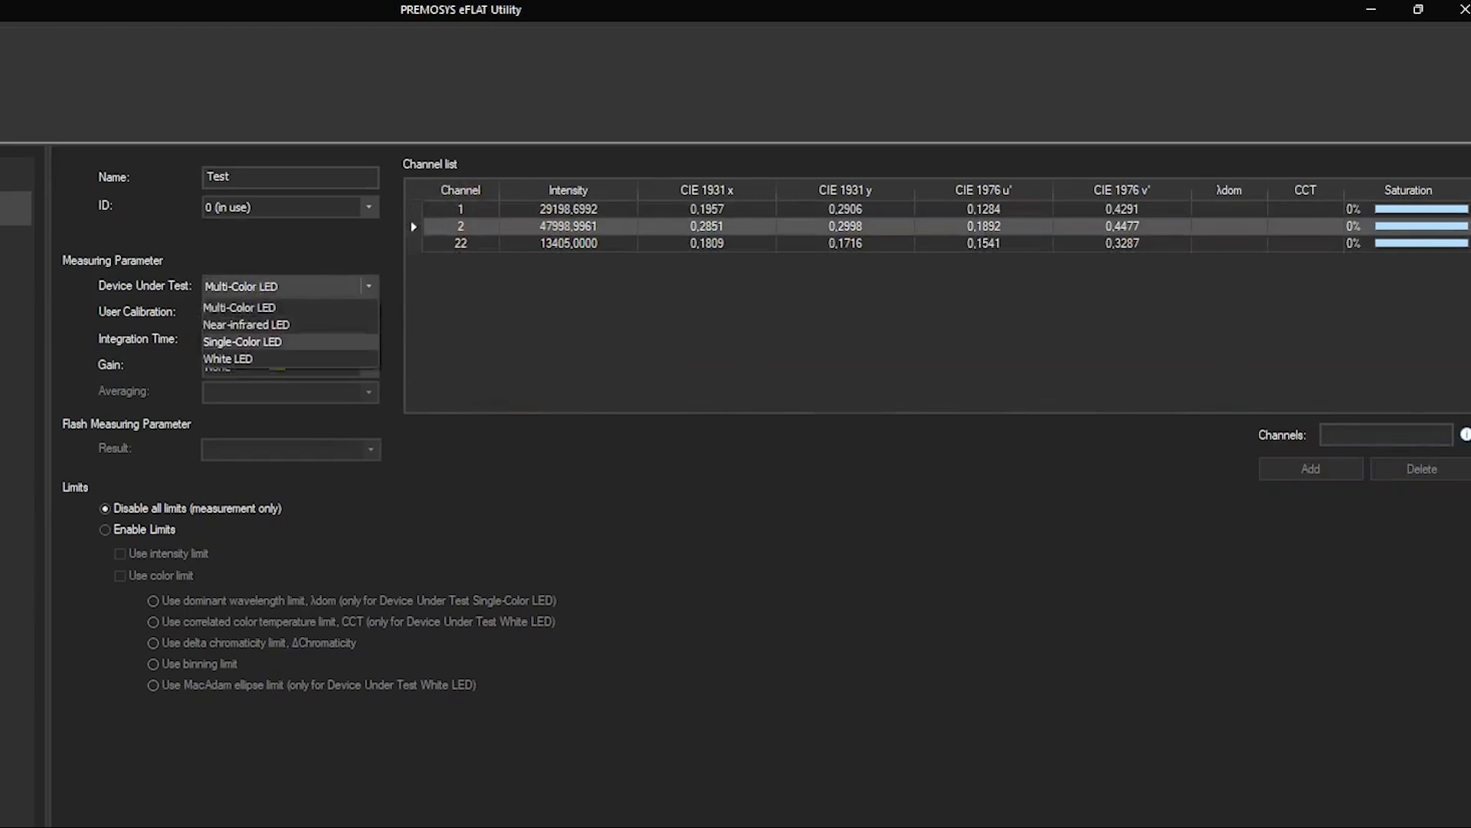
{"action": "left_click", "coordinate": [245, 359]}
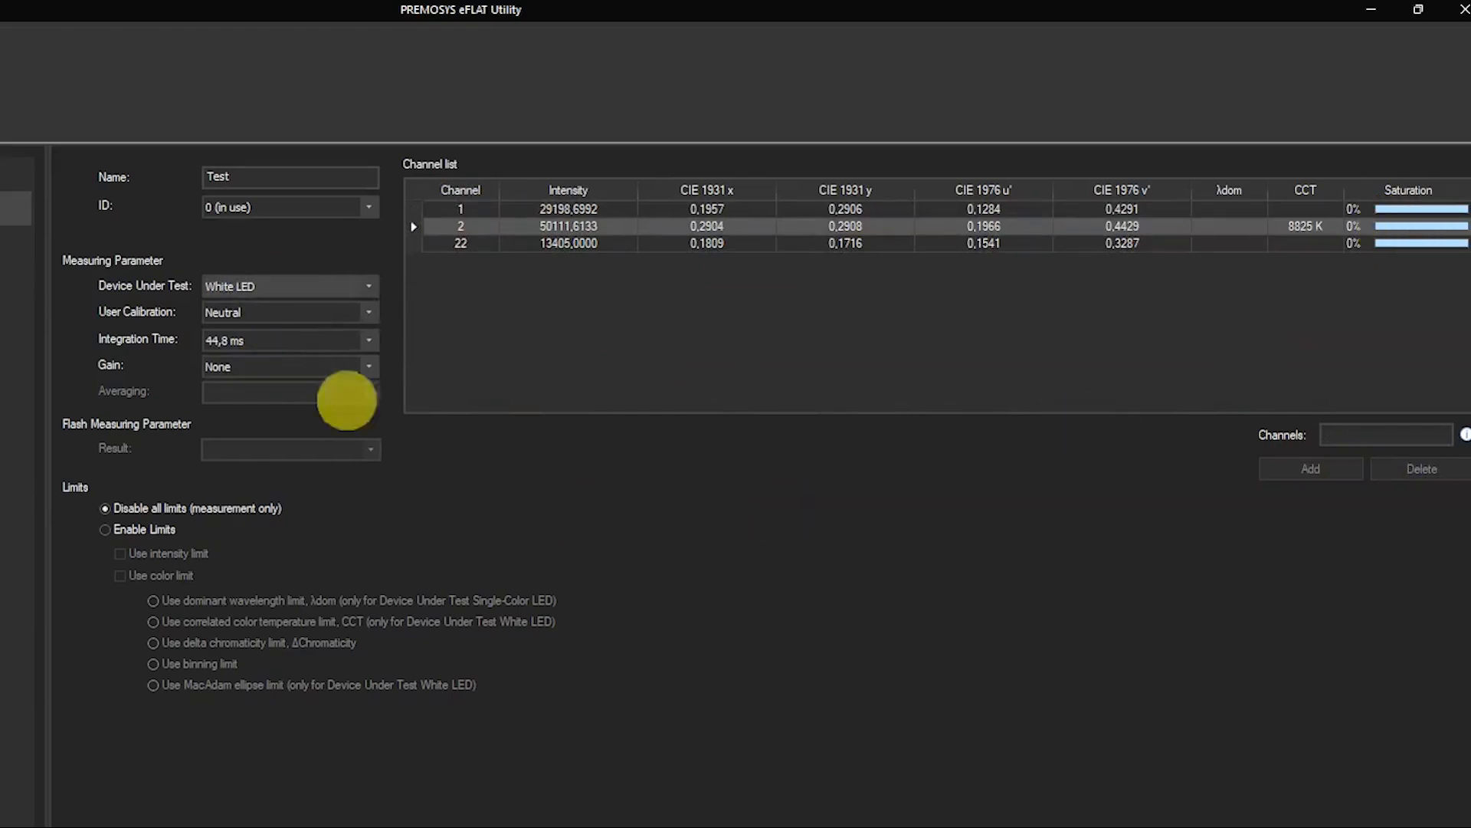
Set channel 2's integration time to 268,8 ms and its gain to Medium
{"action": "left_click", "coordinate": [314, 340]}
{"action": "left_click", "coordinate": [314, 337]}
{"action": "left_click", "coordinate": [307, 339]}
{"action": "left_click", "coordinate": [256, 482]}
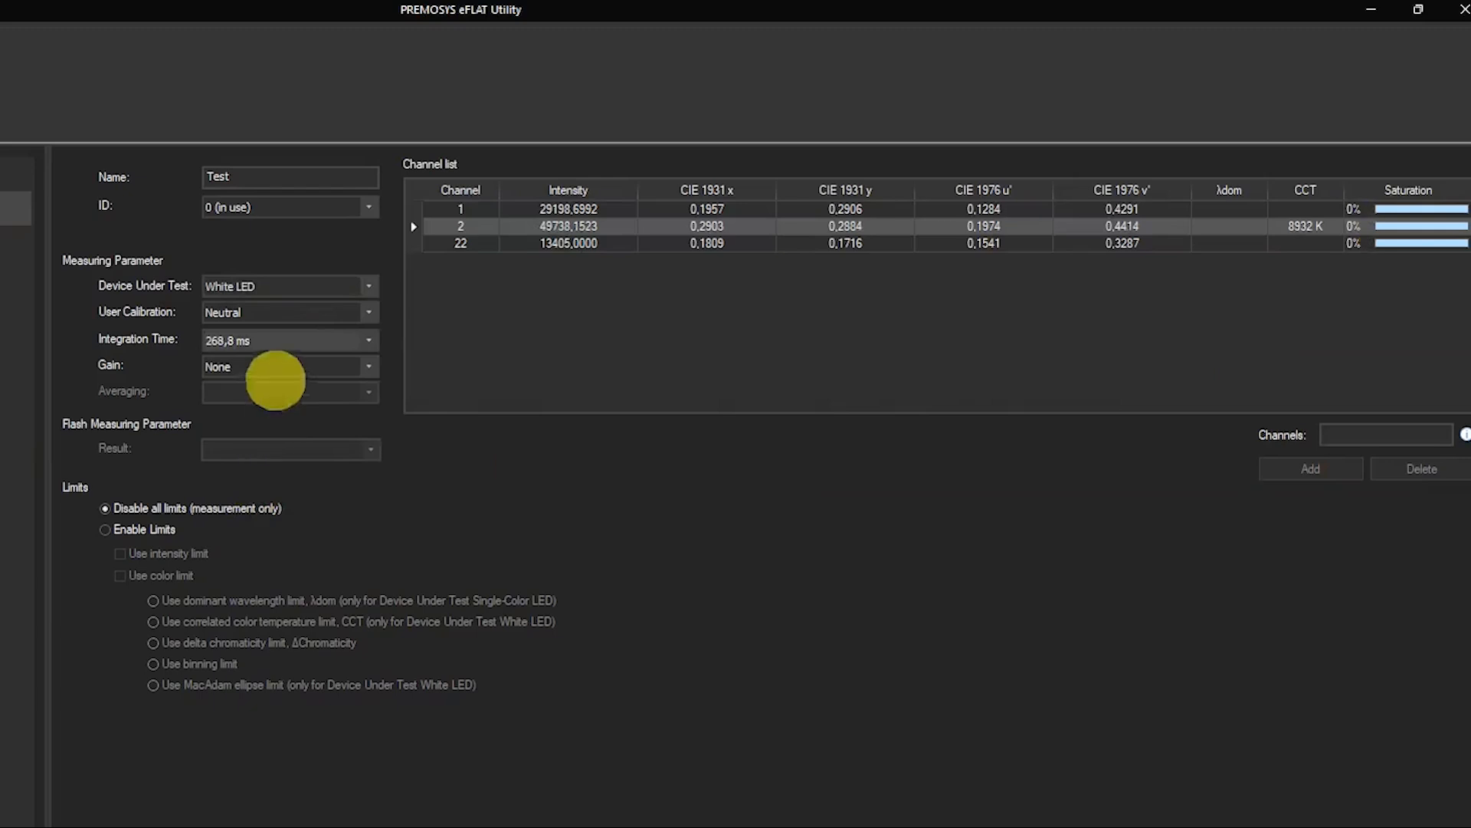
{"action": "left_click", "coordinate": [276, 369]}
{"action": "left_click", "coordinate": [257, 421]}
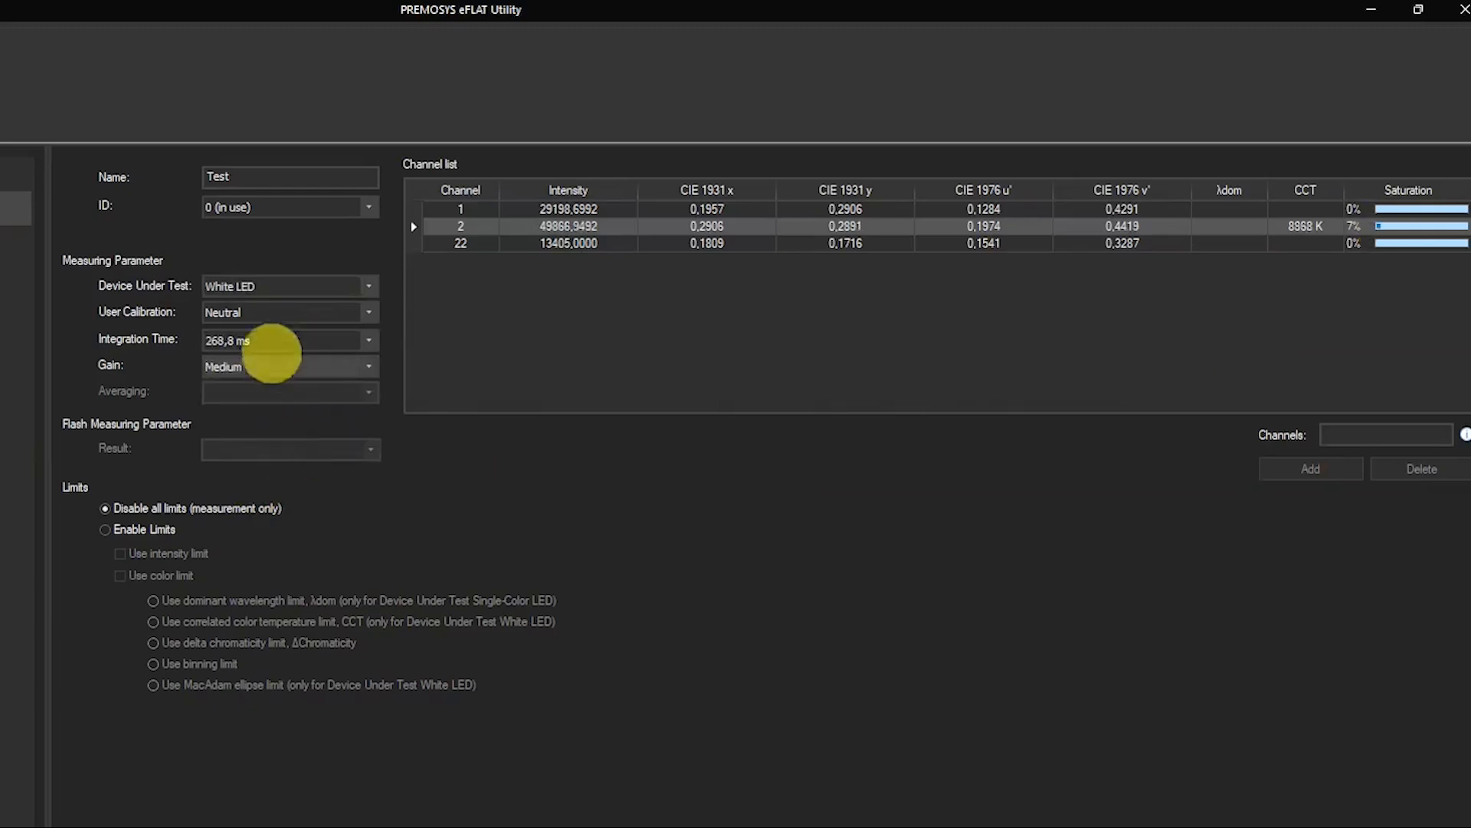
Set channel 2's integration time to 537,6 ms and its gain to High
{"action": "left_click", "coordinate": [270, 340]}
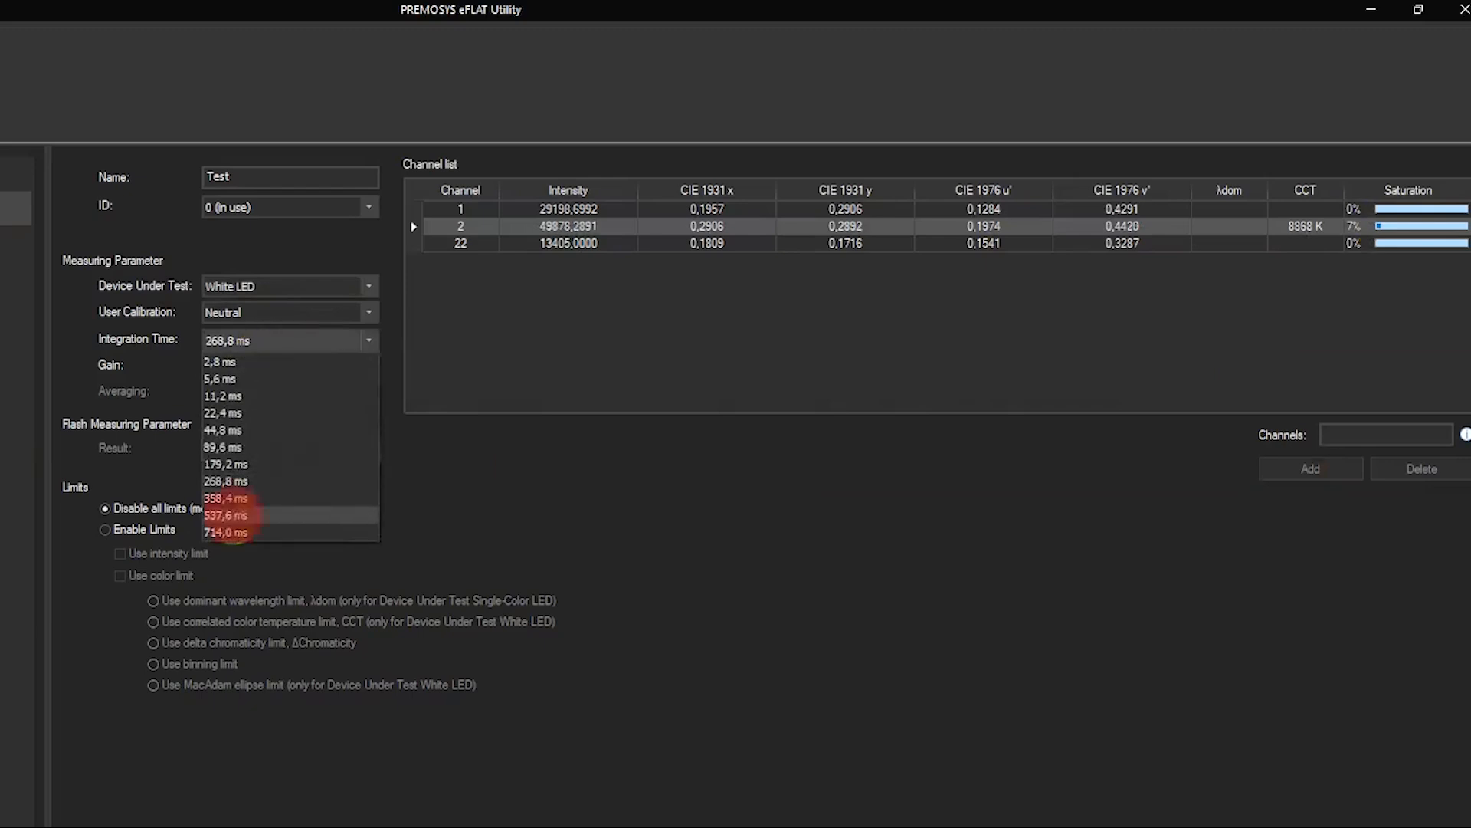
{"action": "left_click", "coordinate": [230, 515]}
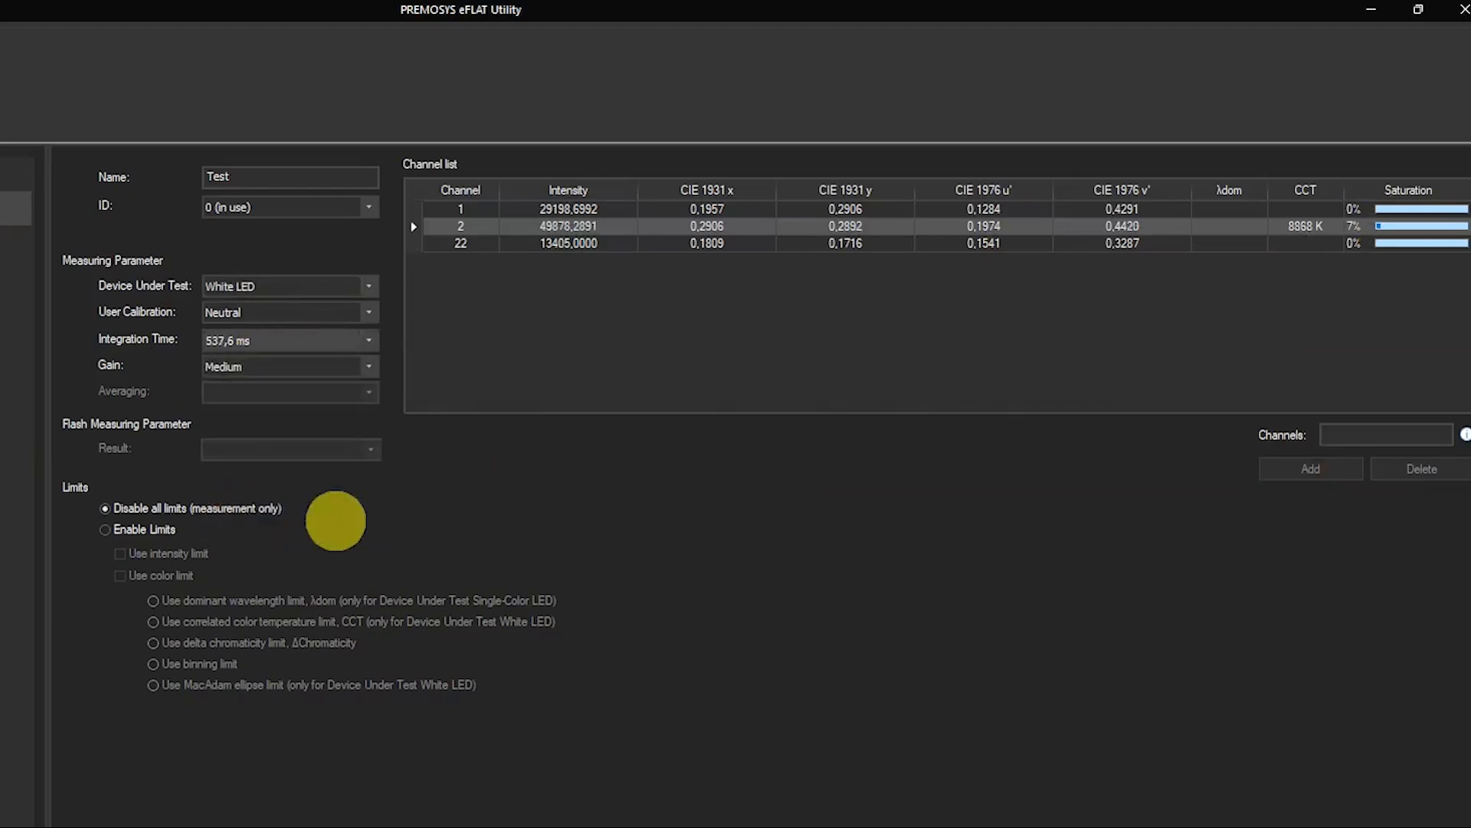
{"action": "left_click", "coordinate": [311, 341]}
{"action": "left_click", "coordinate": [311, 340]}
{"action": "left_click", "coordinate": [302, 368]}
{"action": "left_click", "coordinate": [264, 448]}
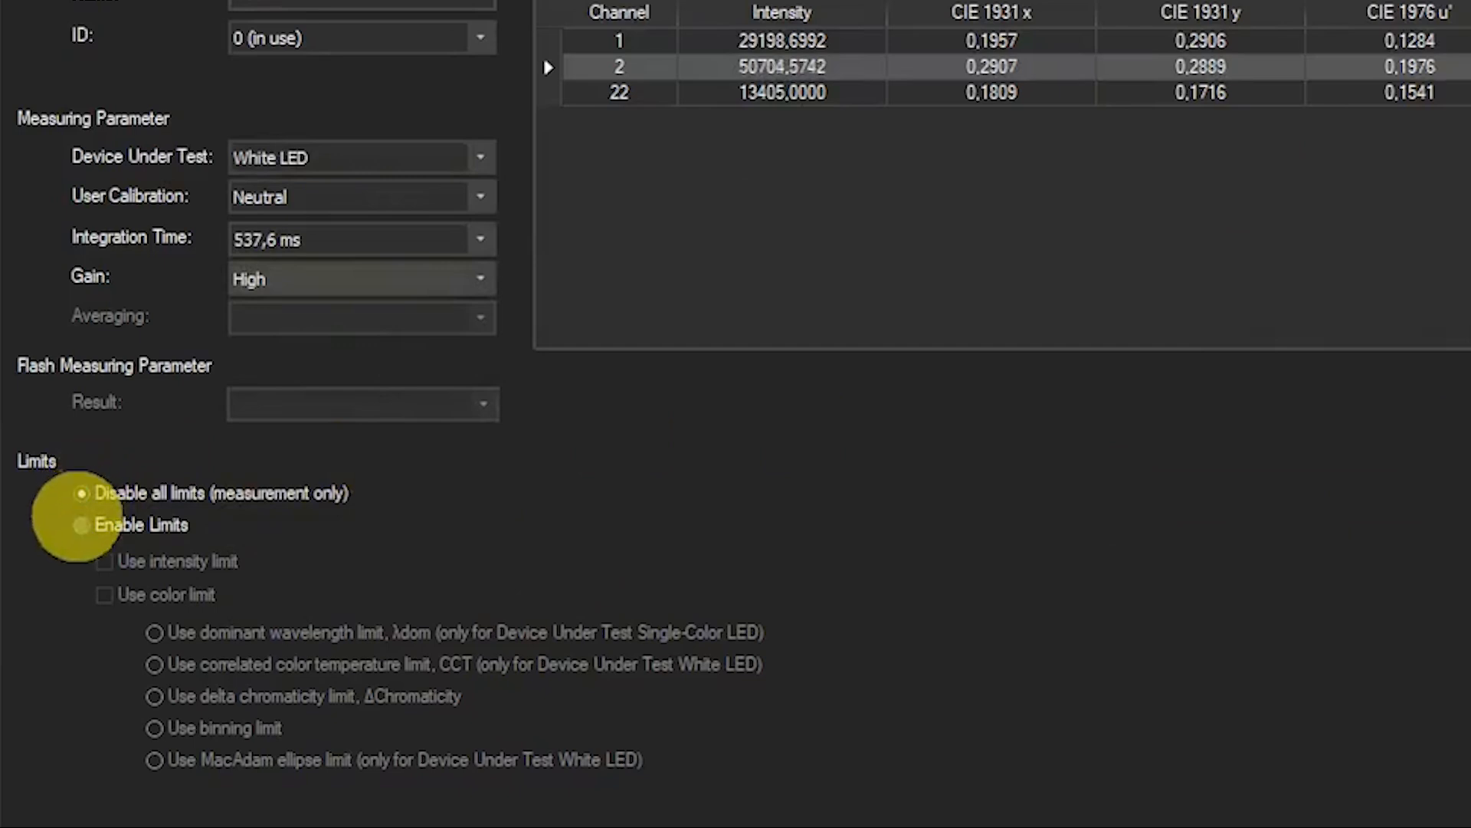
Enable limits for channel 2 and apply an intensity limit with a minimum of 90 and a maximum of 110
{"action": "left_click", "coordinate": [81, 525]}
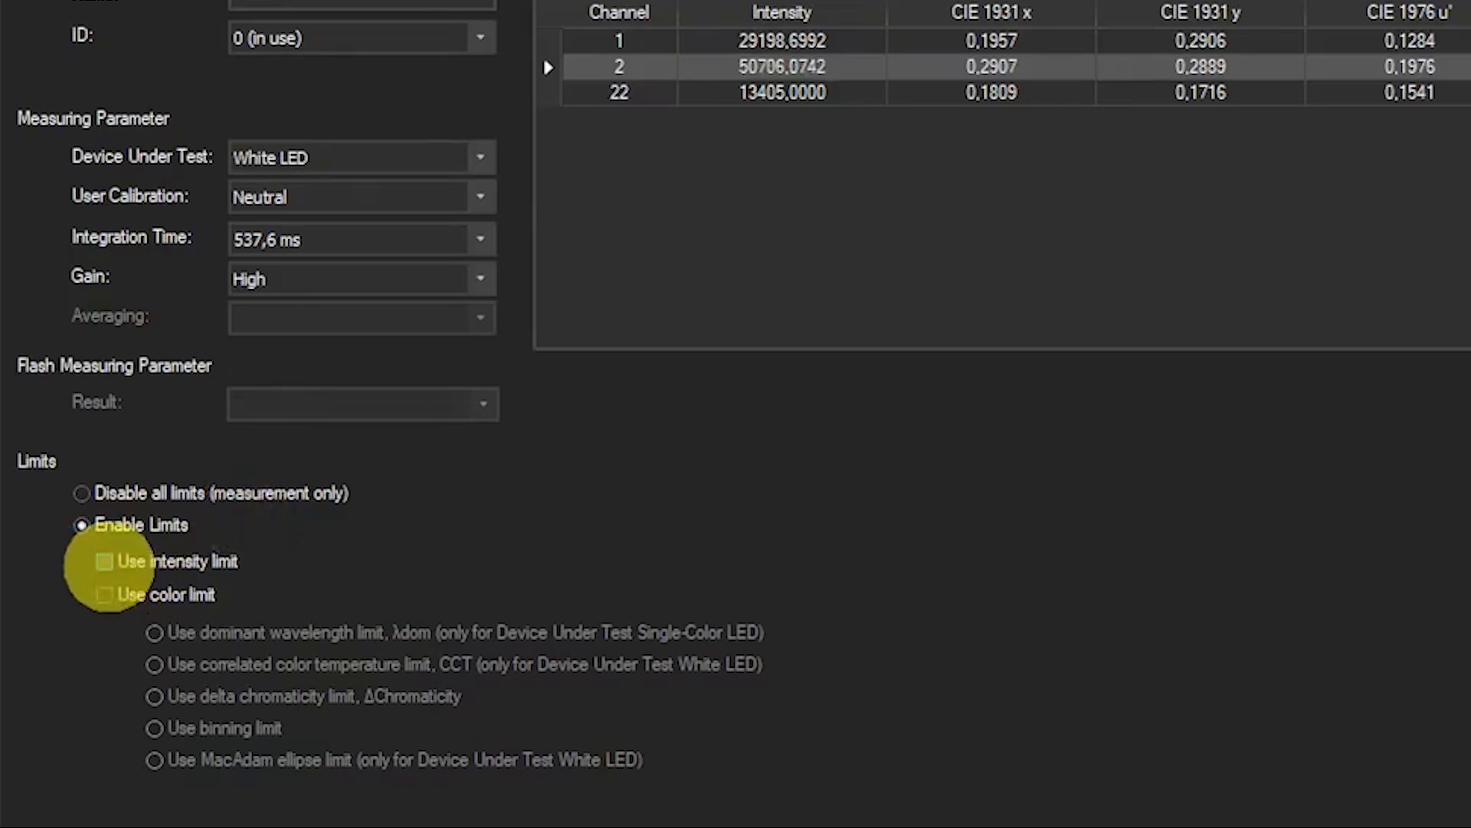
{"action": "left_click", "coordinate": [105, 562]}
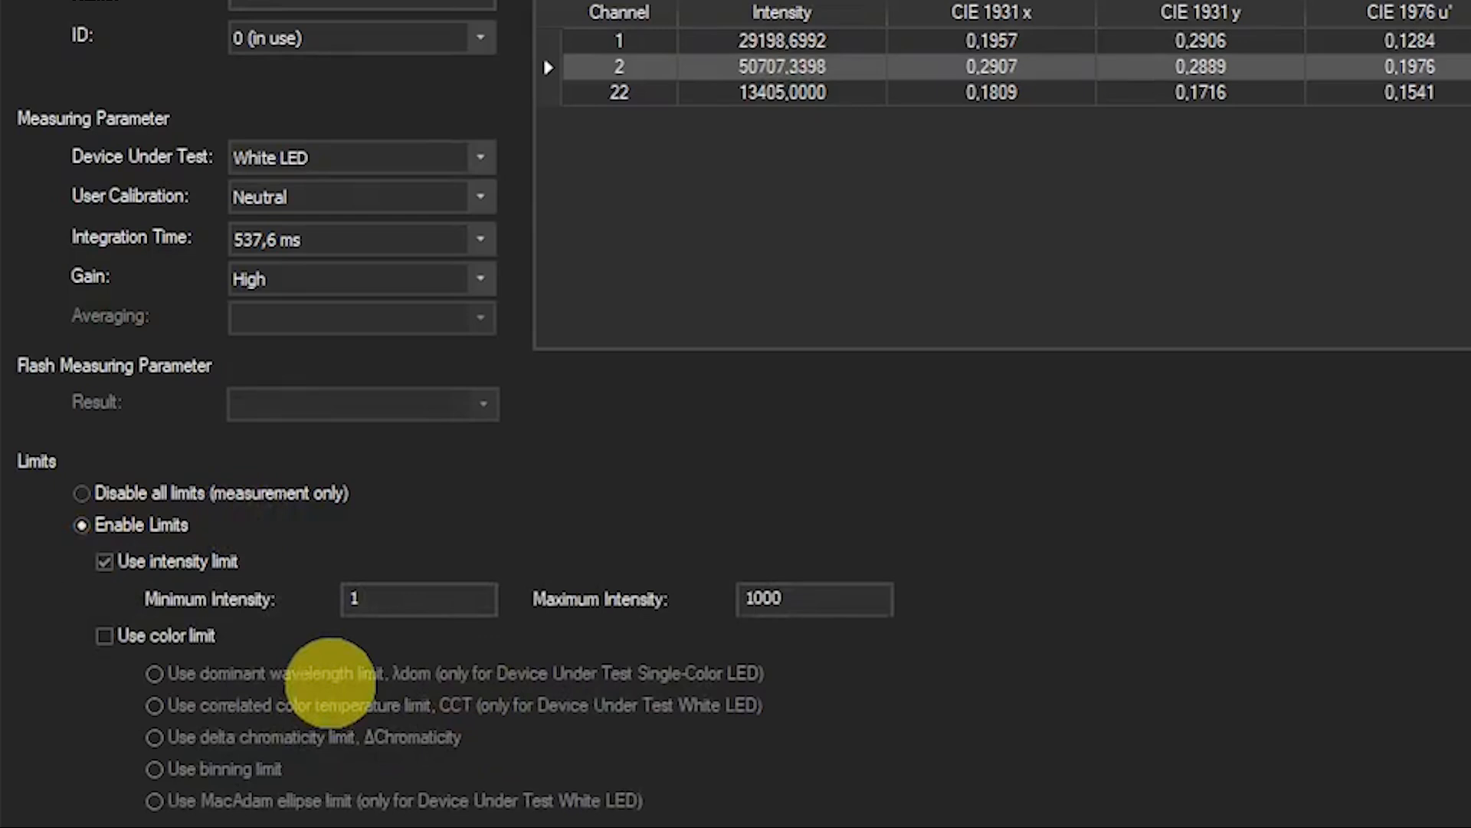
{"action": "left_click", "coordinate": [406, 610]}
{"action": "type", "text": "90"}
{"action": "double_click", "coordinate": [798, 601]}
{"action": "type", "text": "10"}
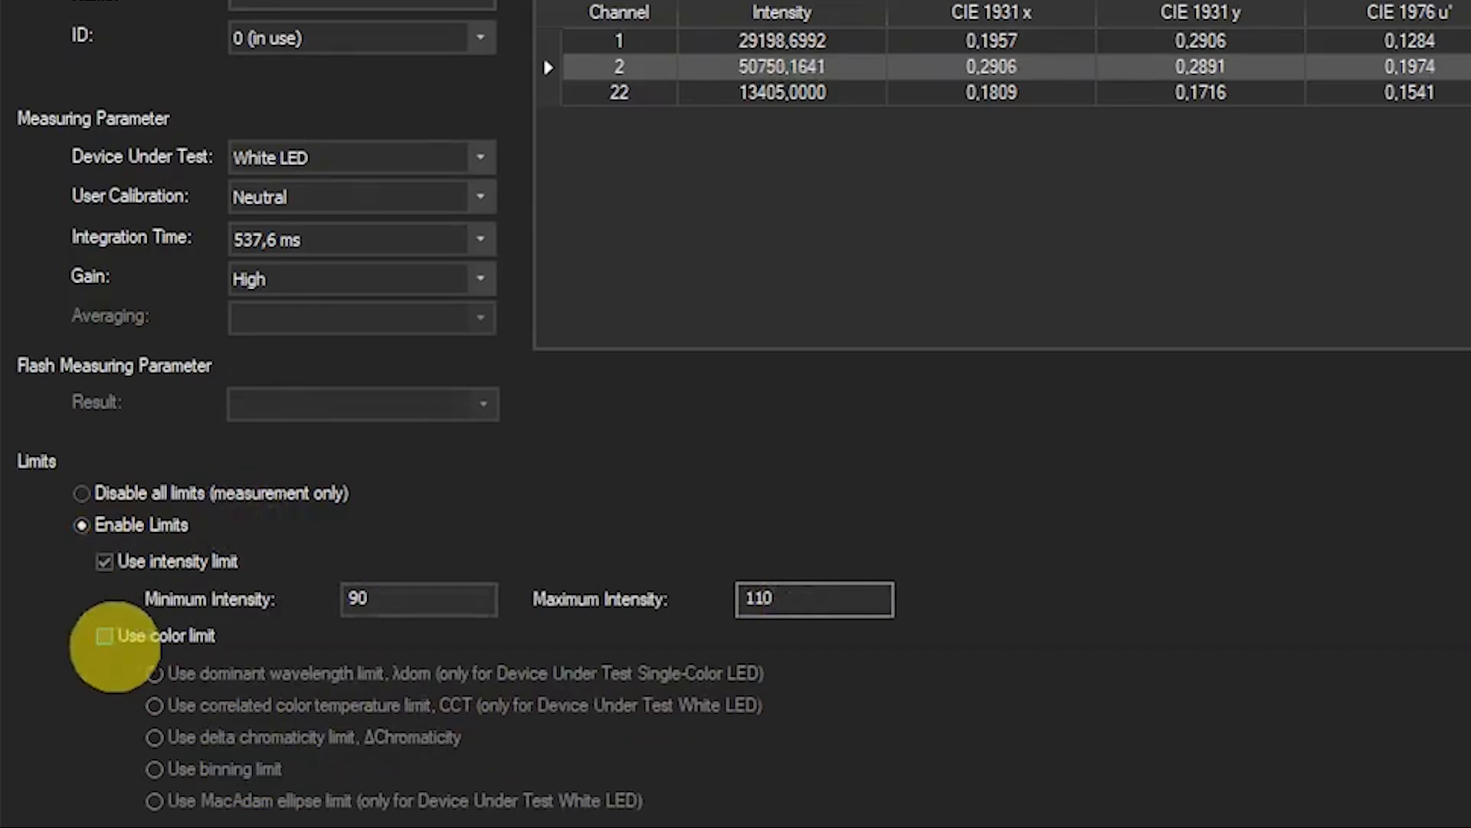
Enable the color limit for channel 2 and save the product
{"action": "left_click", "coordinate": [105, 636]}
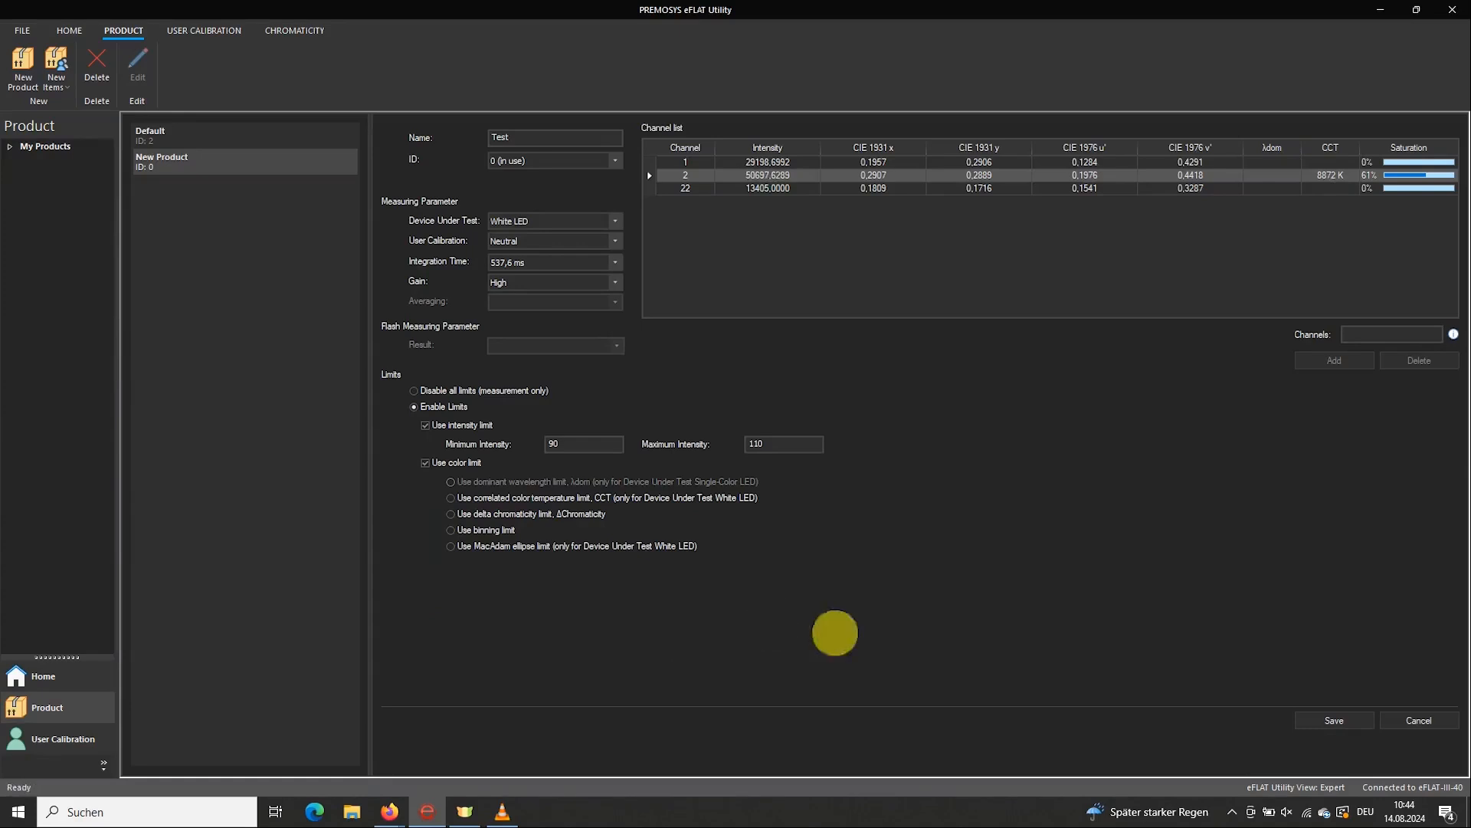
{"action": "left_click", "coordinate": [1337, 721]}
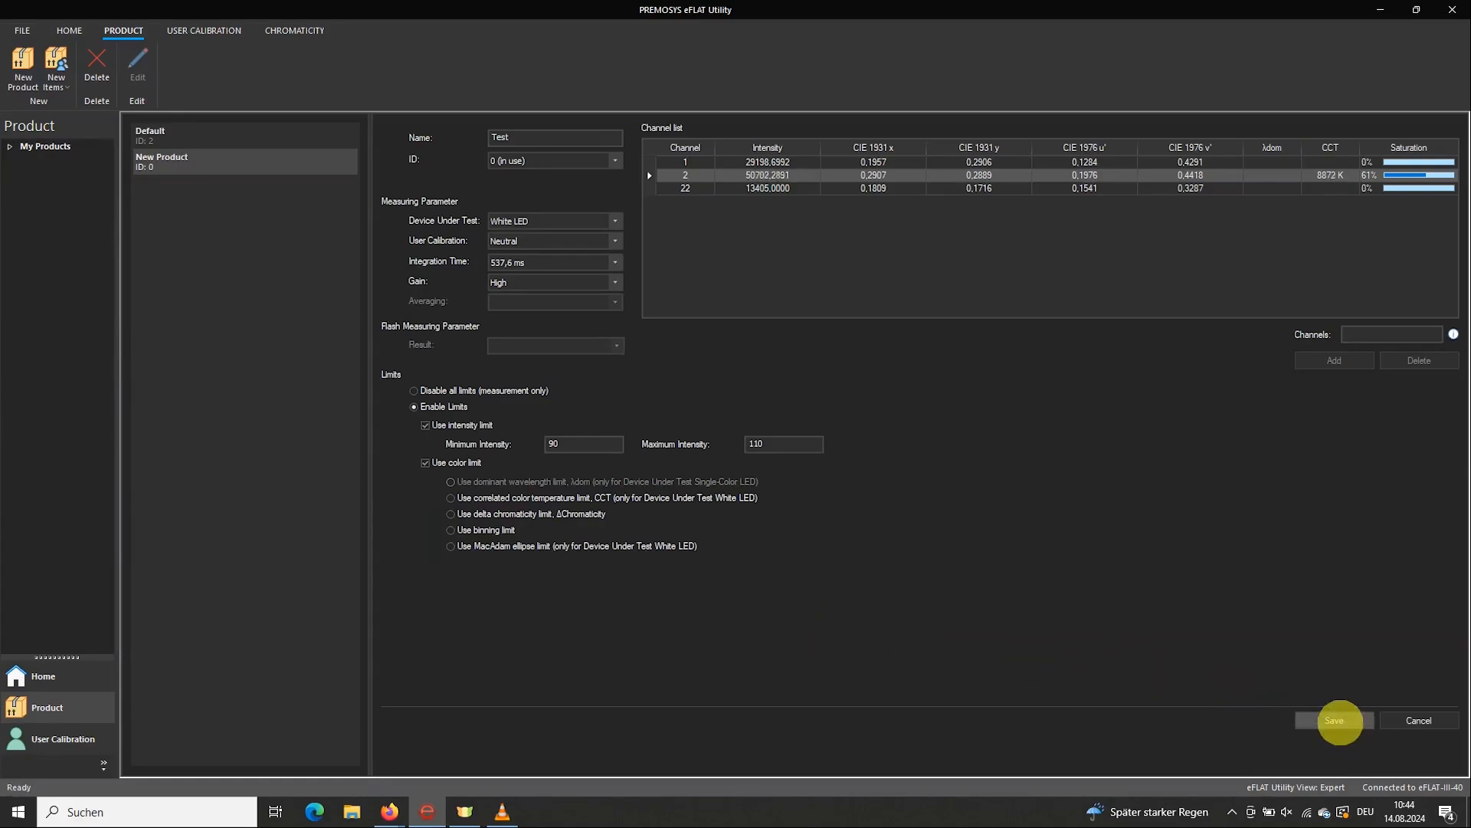
{"action": "left_click", "coordinate": [1337, 721]}
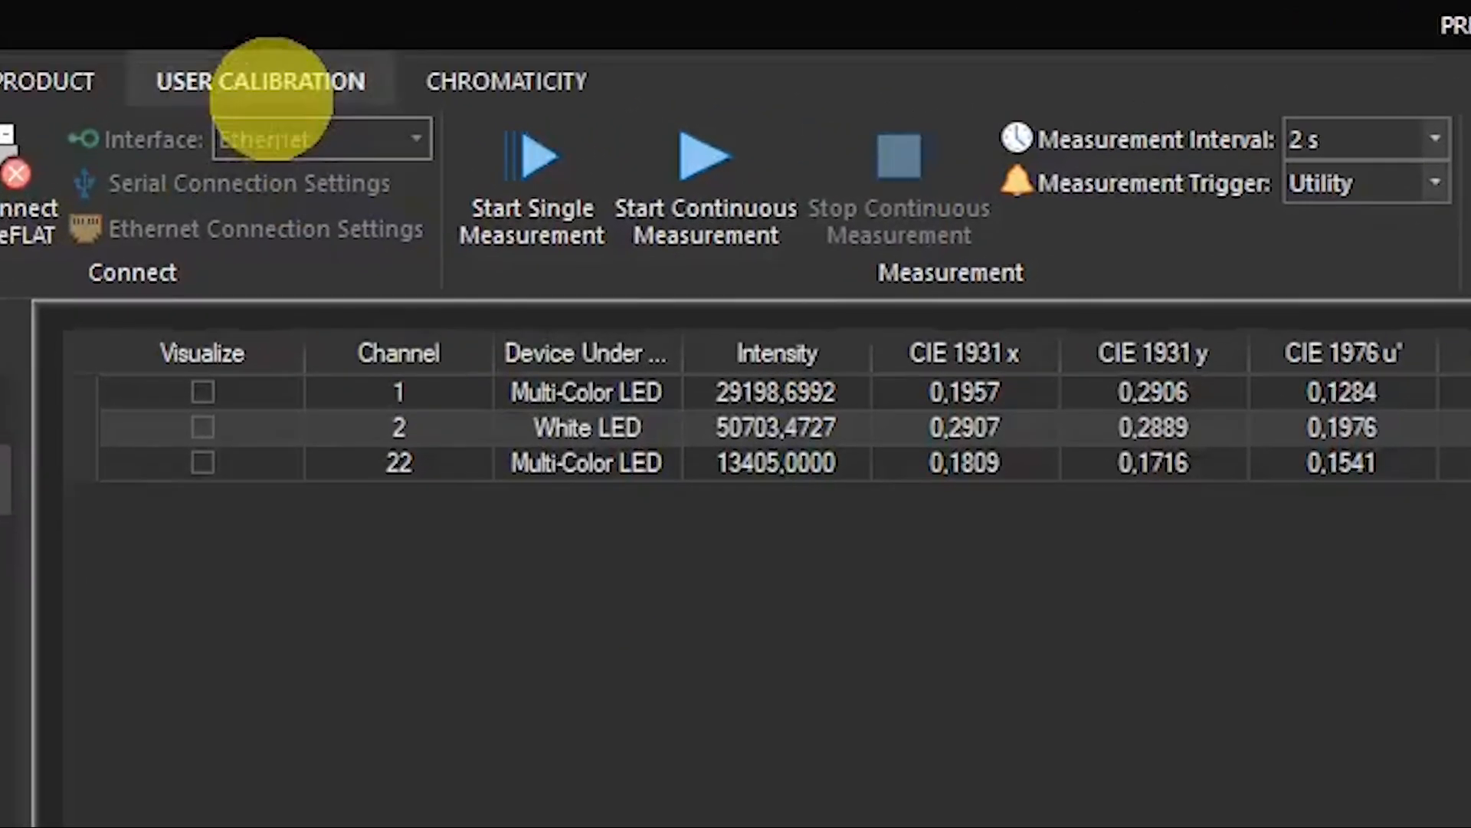
Create a new user calibration
{"action": "left_click", "coordinate": [269, 84]}
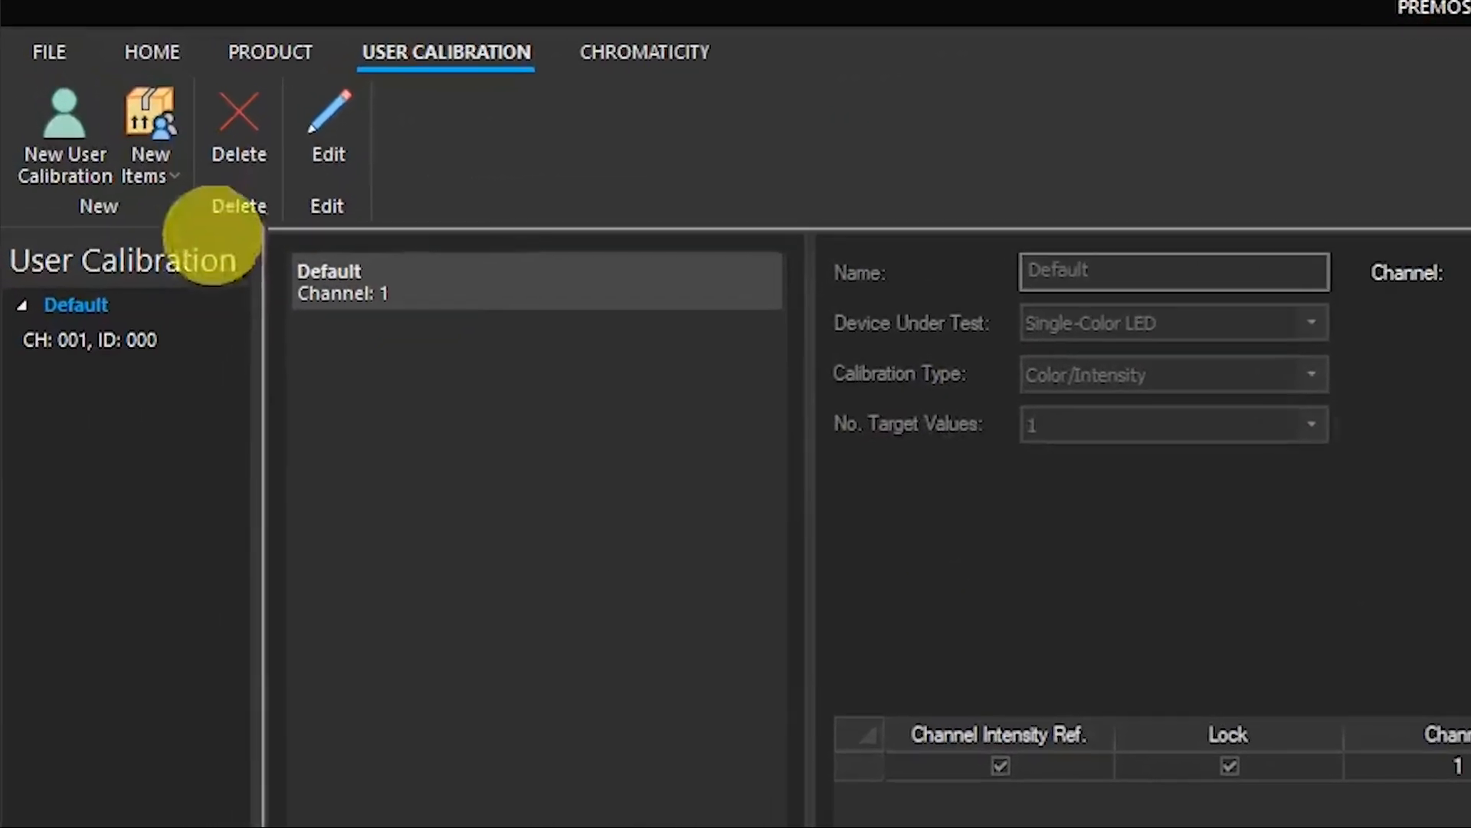
{"action": "left_click", "coordinate": [115, 115]}
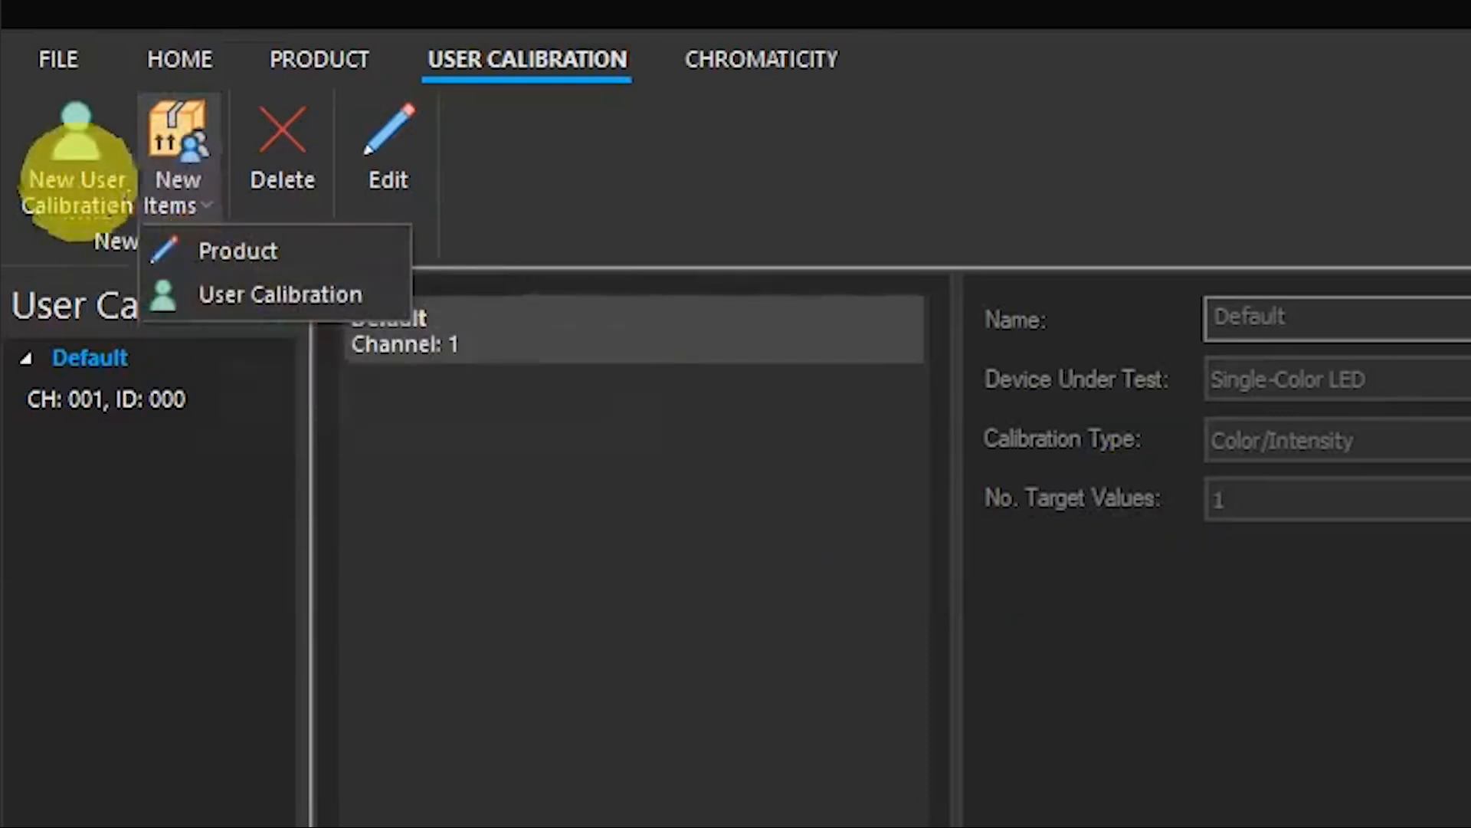
{"action": "left_click", "coordinate": [75, 165]}
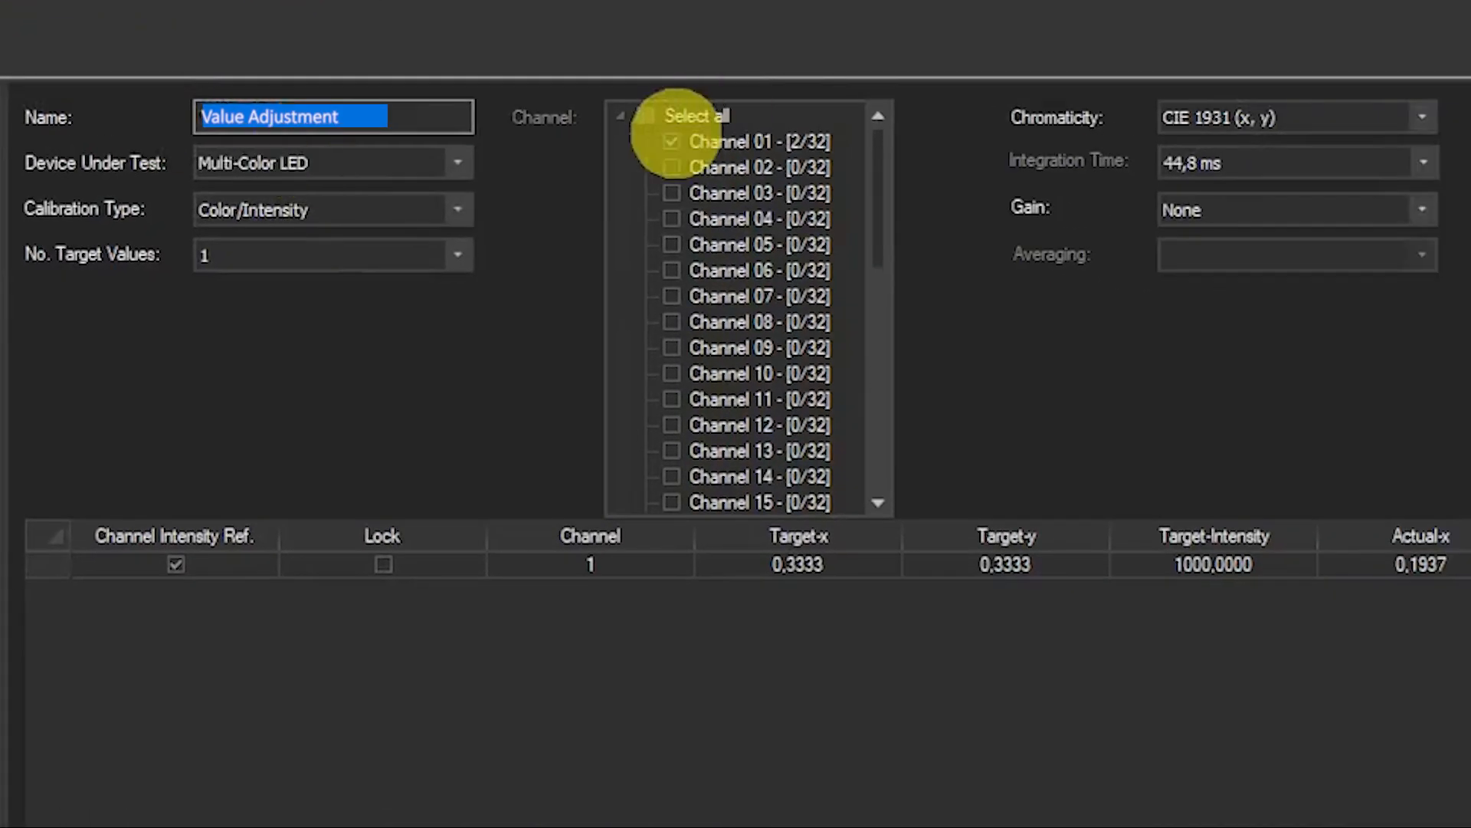
Assign only channel 2 to the user calibration and set its device under test to White LED
{"action": "left_click", "coordinate": [673, 138]}
{"action": "left_click", "coordinate": [671, 167]}
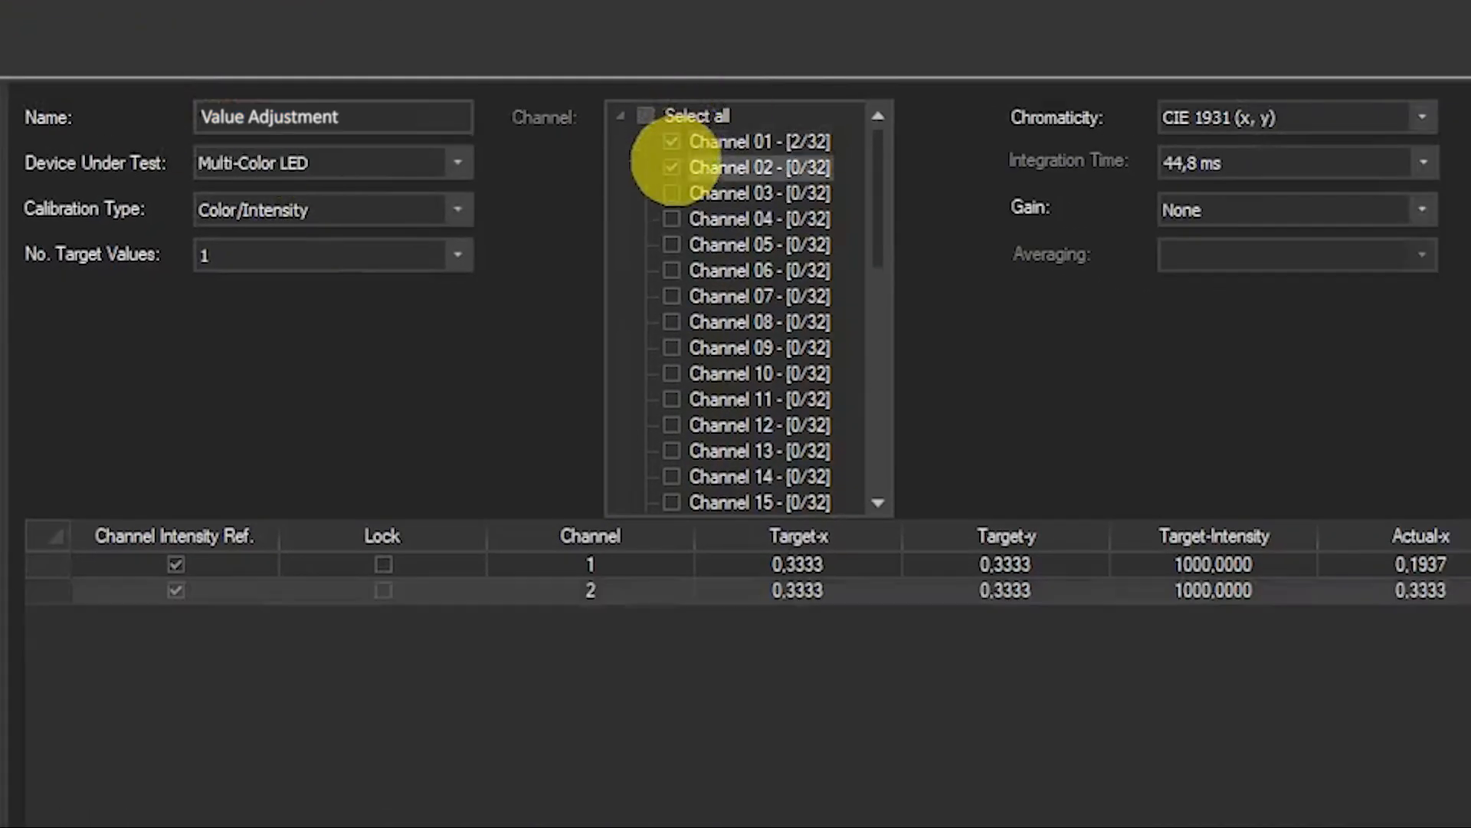
{"action": "left_click", "coordinate": [674, 191]}
{"action": "left_click", "coordinate": [673, 190]}
{"action": "left_click", "coordinate": [671, 141]}
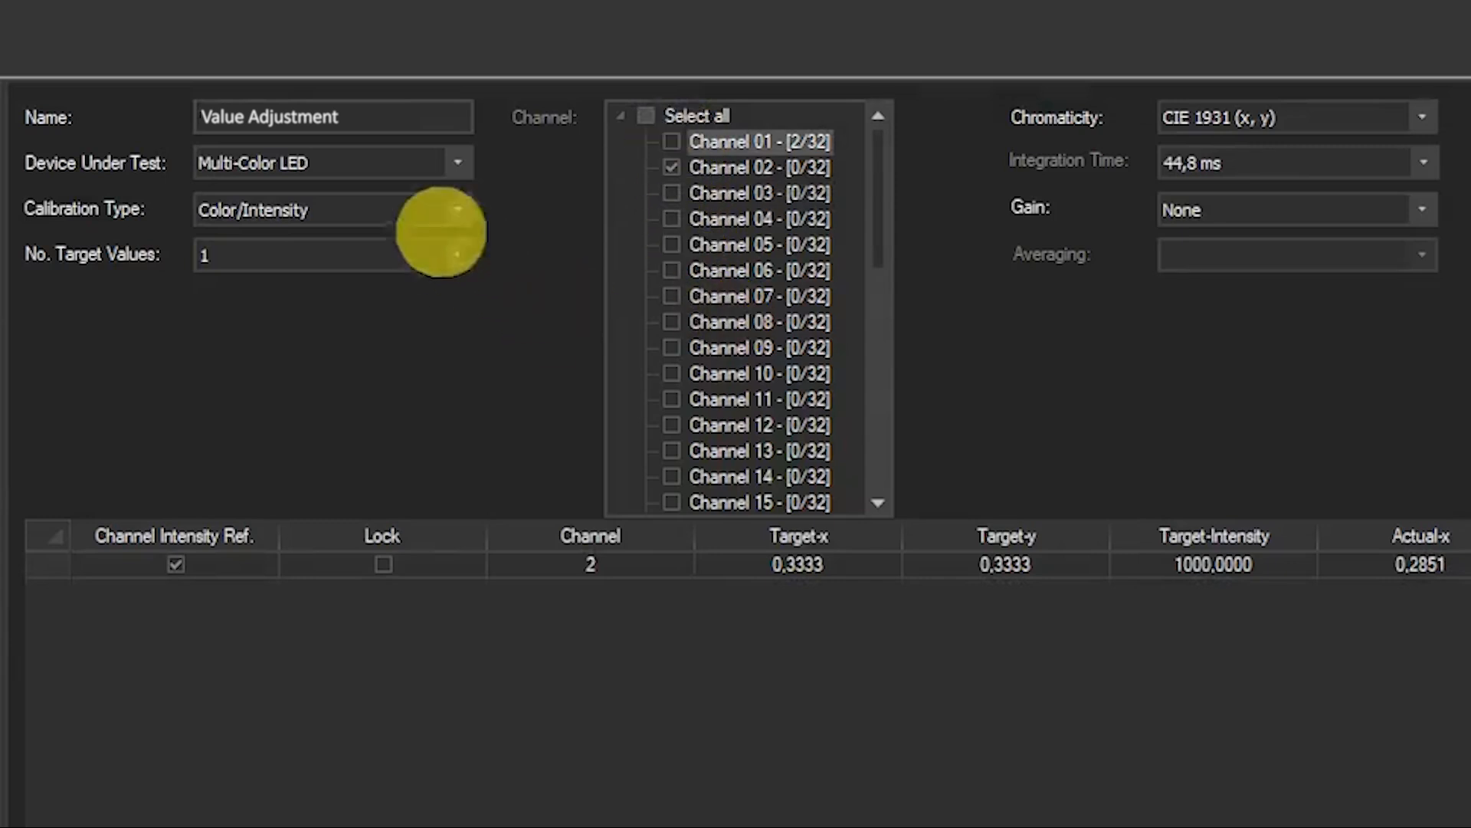
{"action": "left_click", "coordinate": [458, 163]}
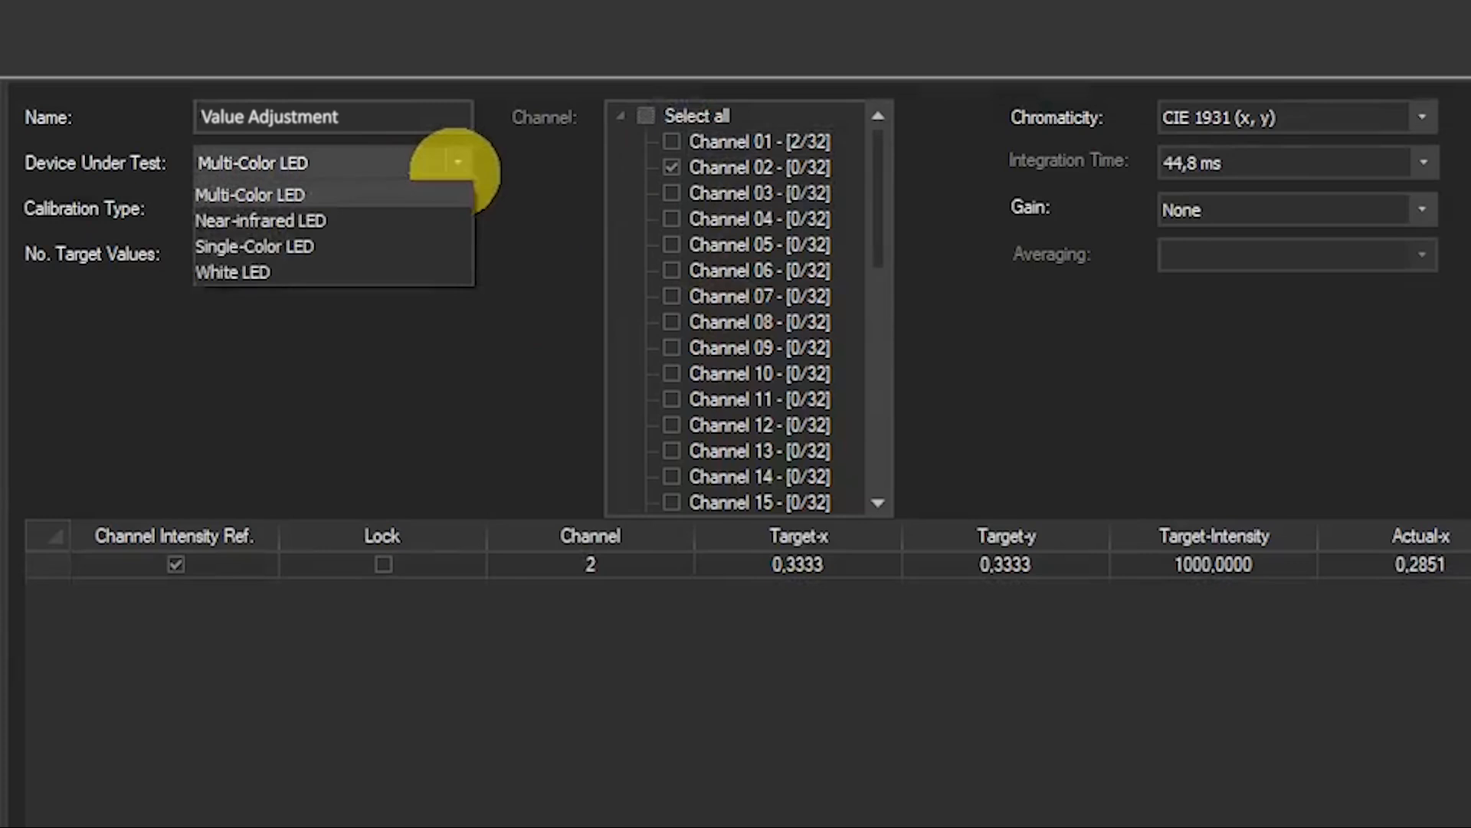
{"action": "left_click", "coordinate": [391, 272]}
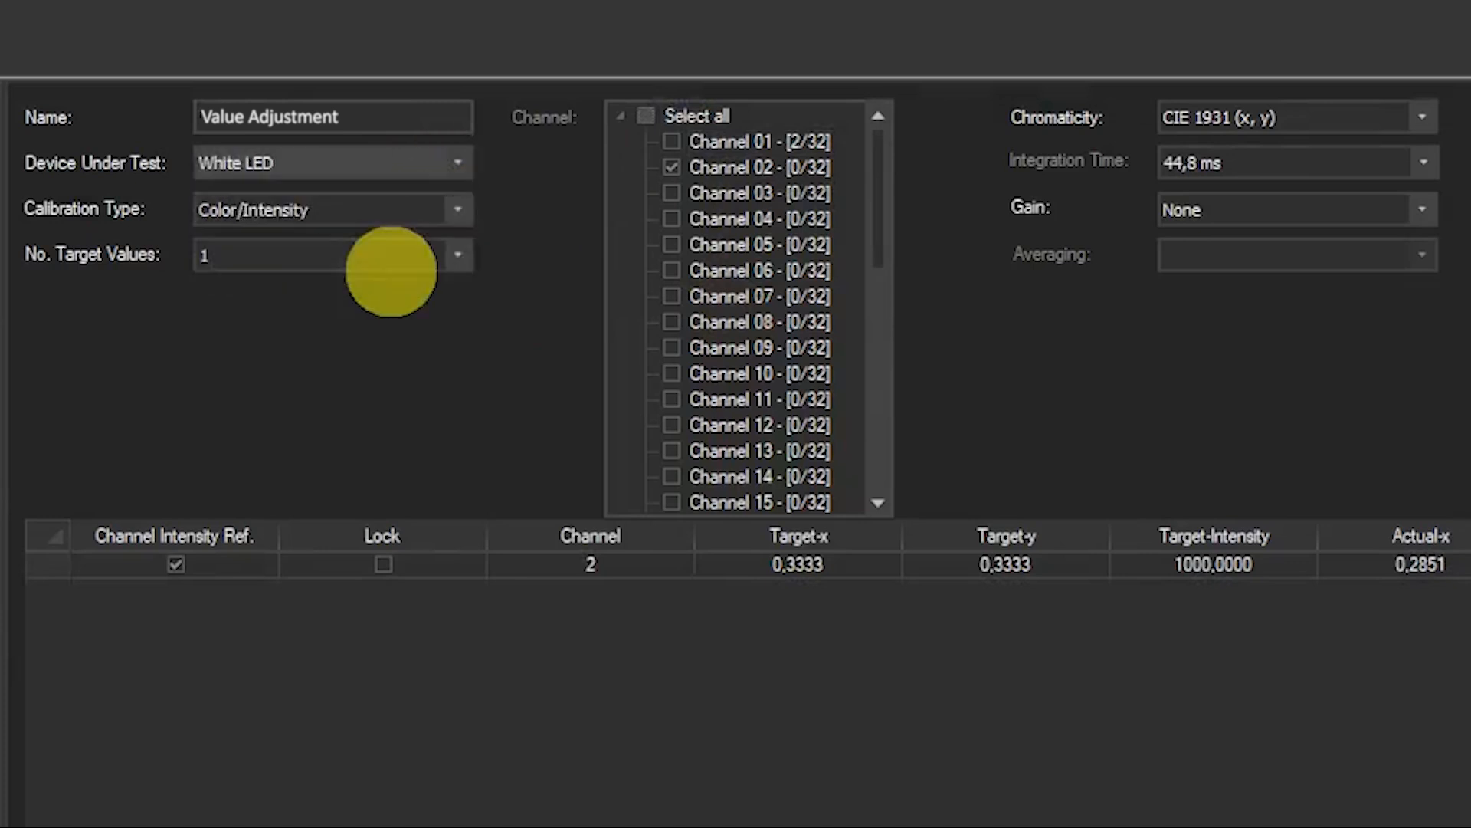
Review the options for calibration type, number of target values and chromaticity, keeping Color/Intensity, 1 and CIE 1931 (x, y)
{"action": "left_click", "coordinate": [458, 209]}
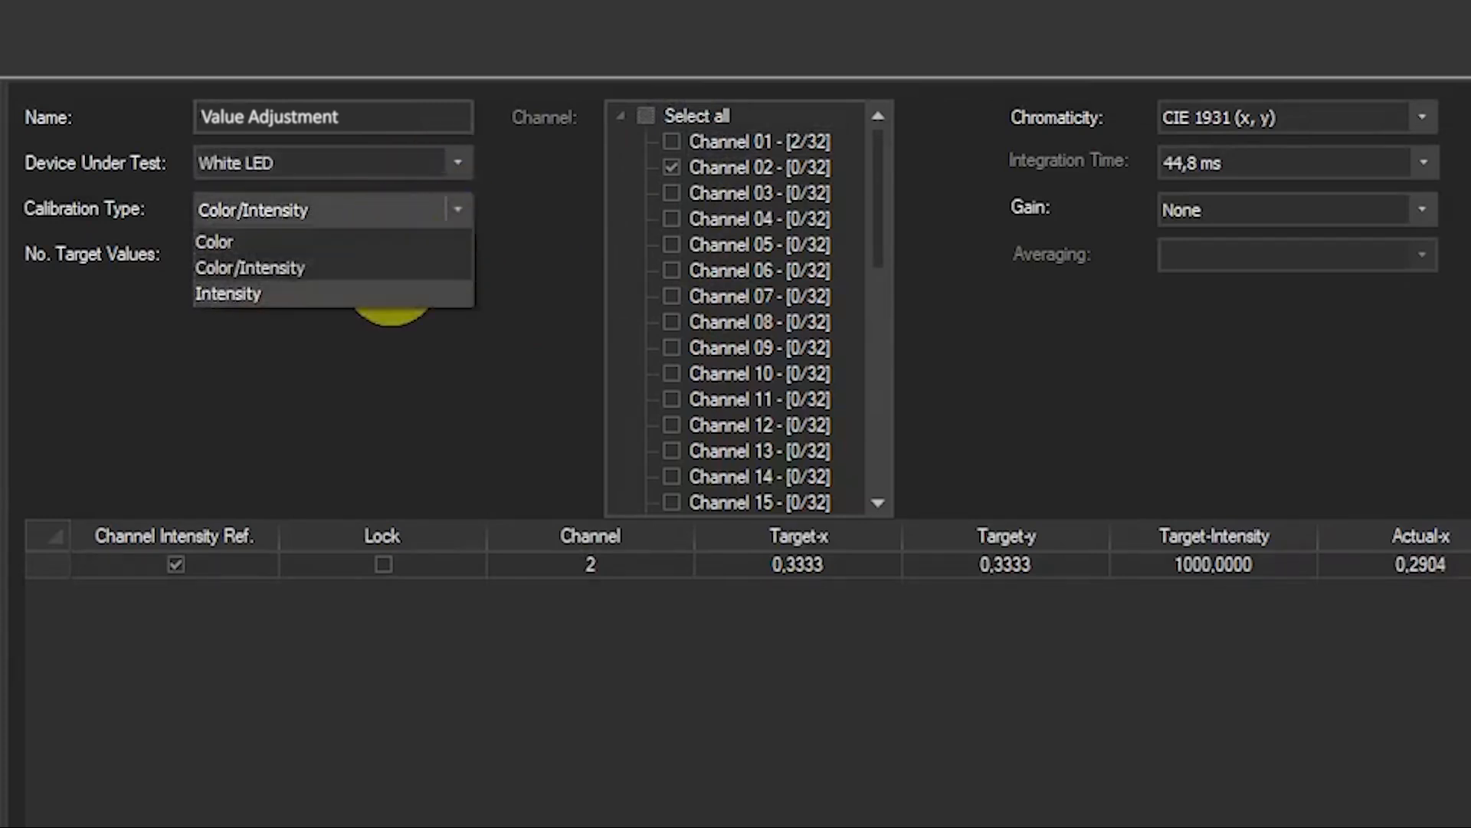
{"action": "left_click", "coordinate": [444, 211]}
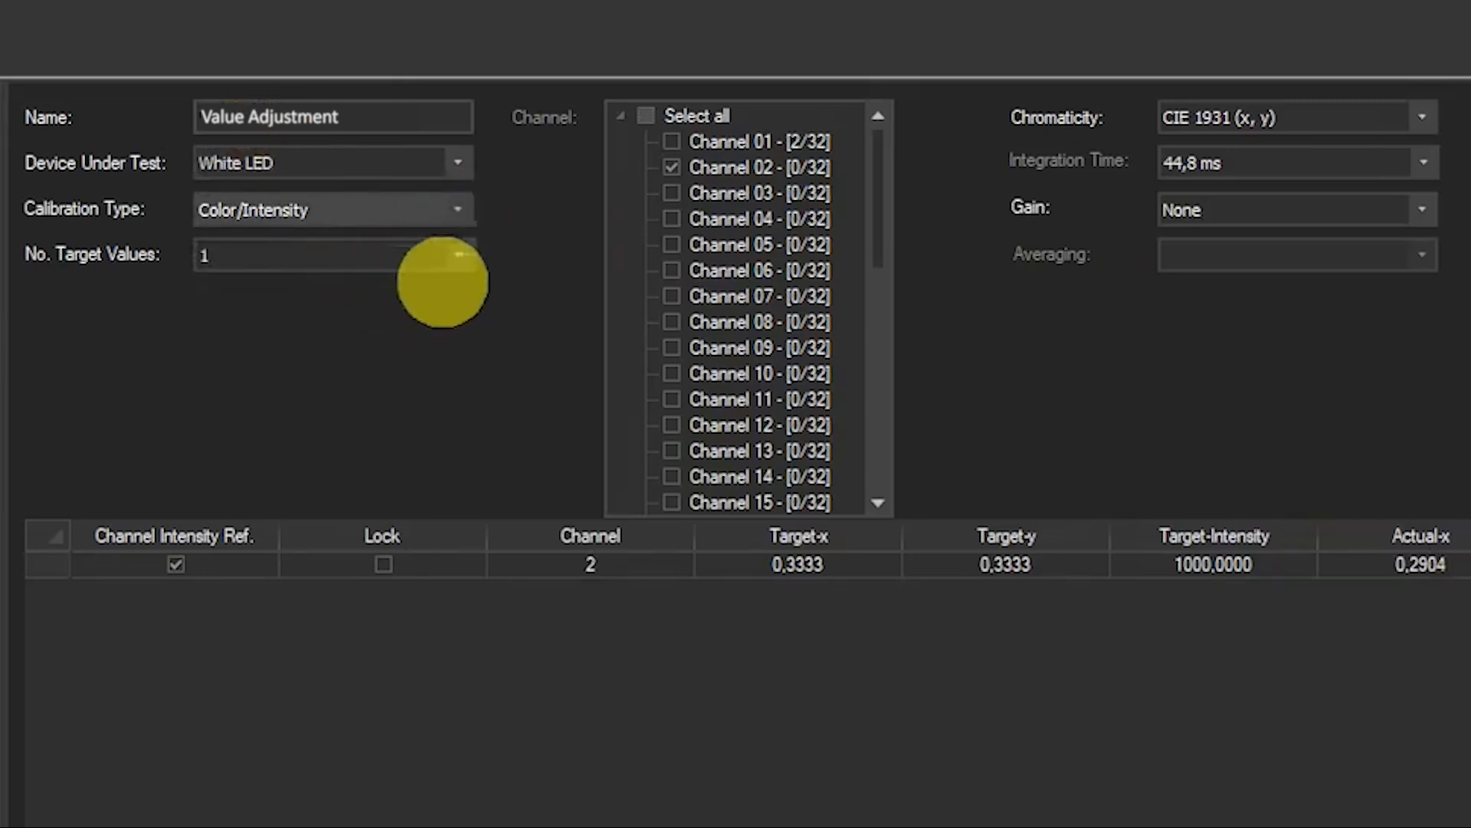
{"action": "left_click", "coordinate": [458, 255]}
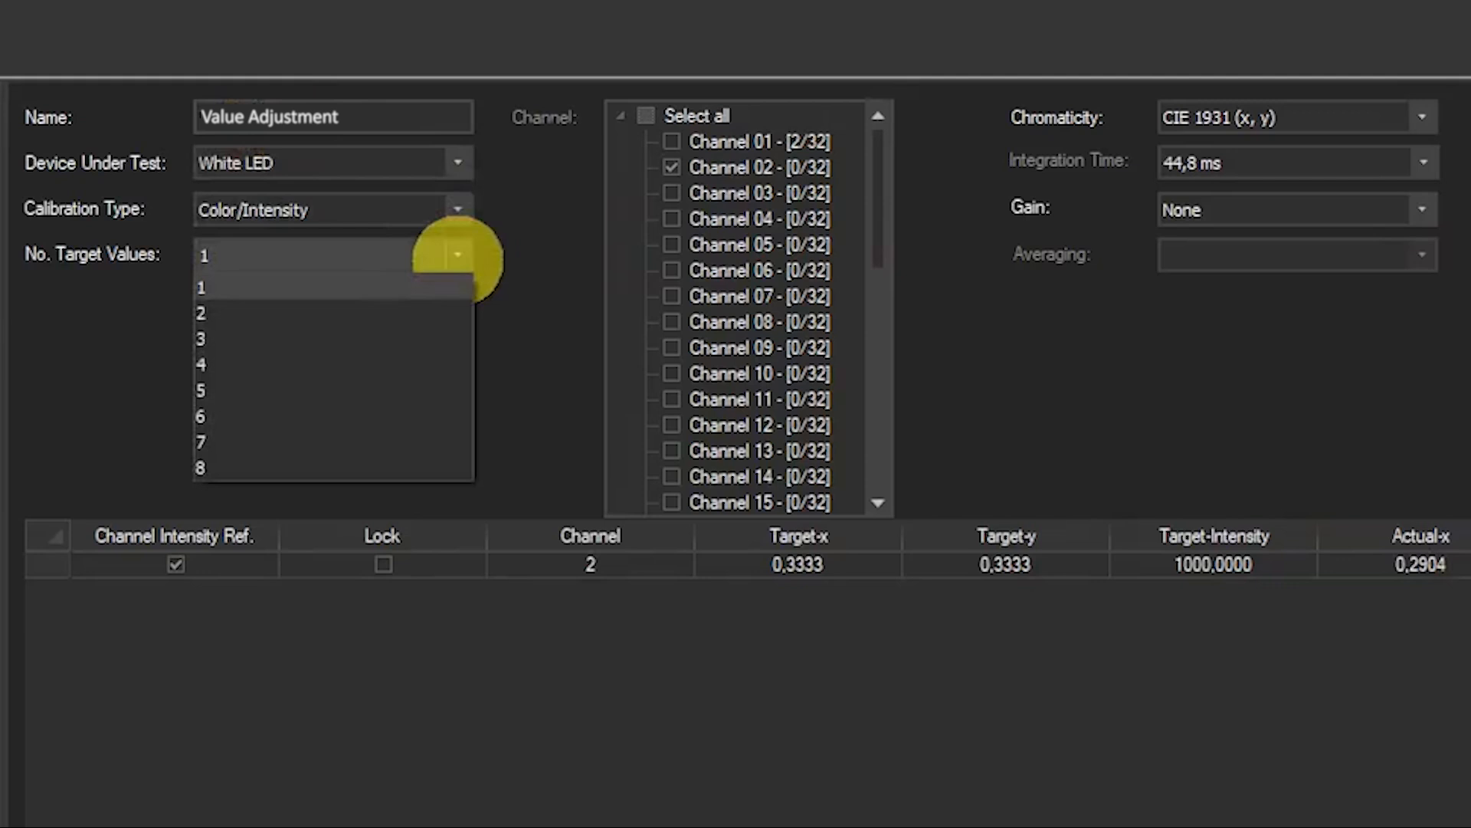
{"action": "left_click", "coordinate": [458, 255]}
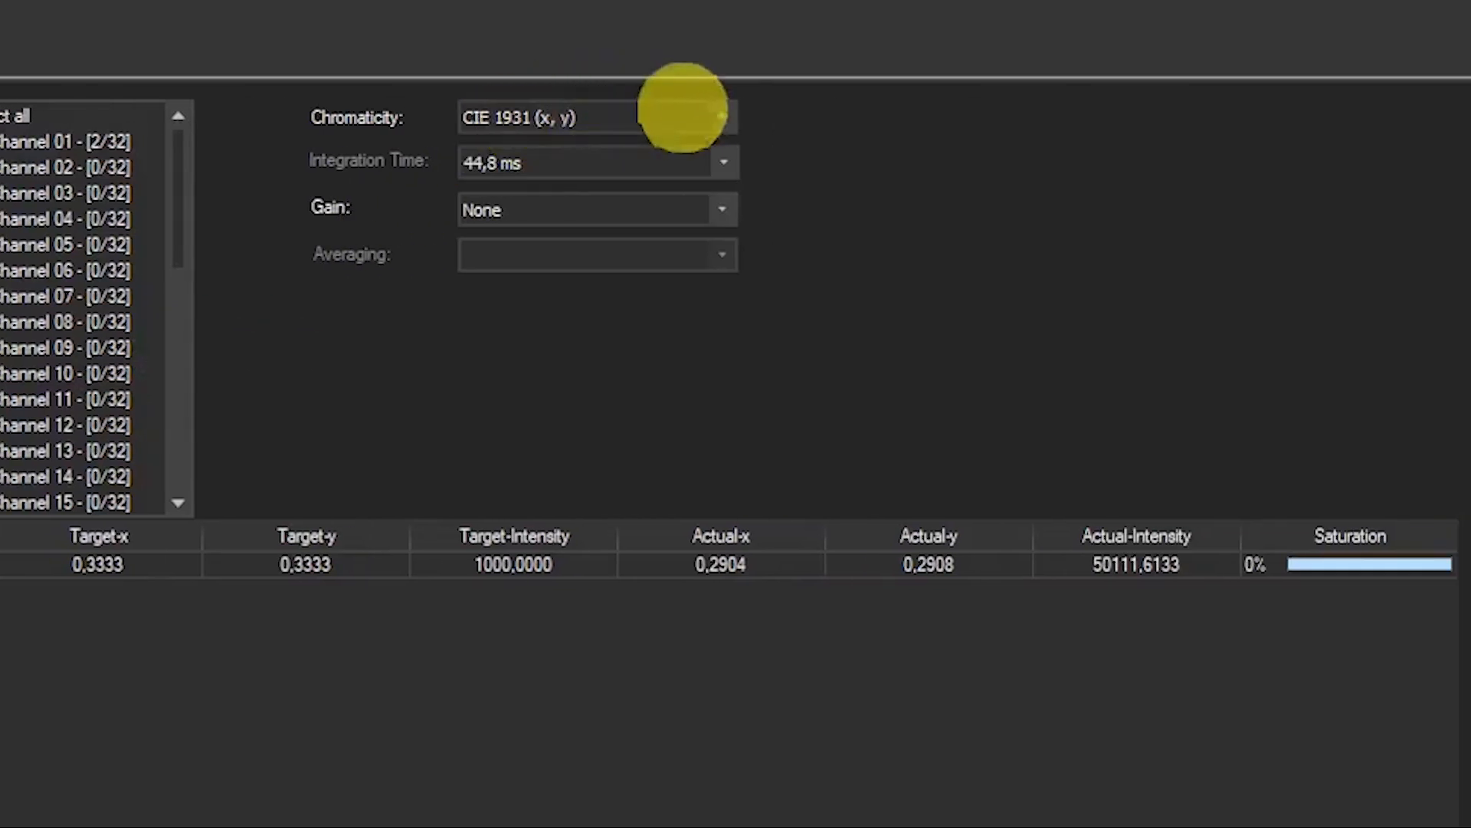
{"action": "left_click", "coordinate": [722, 117]}
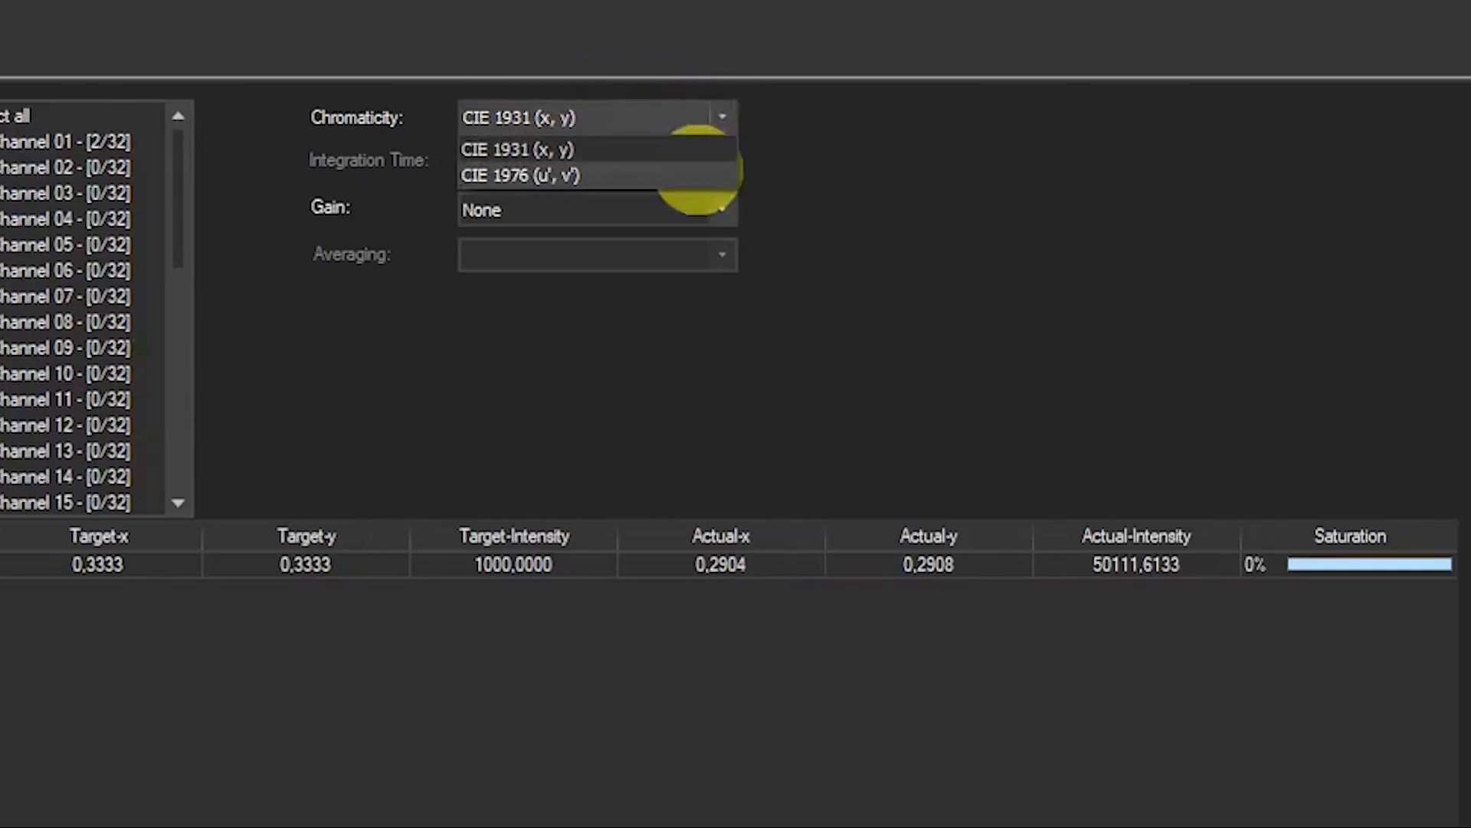
{"action": "left_click", "coordinate": [691, 149]}
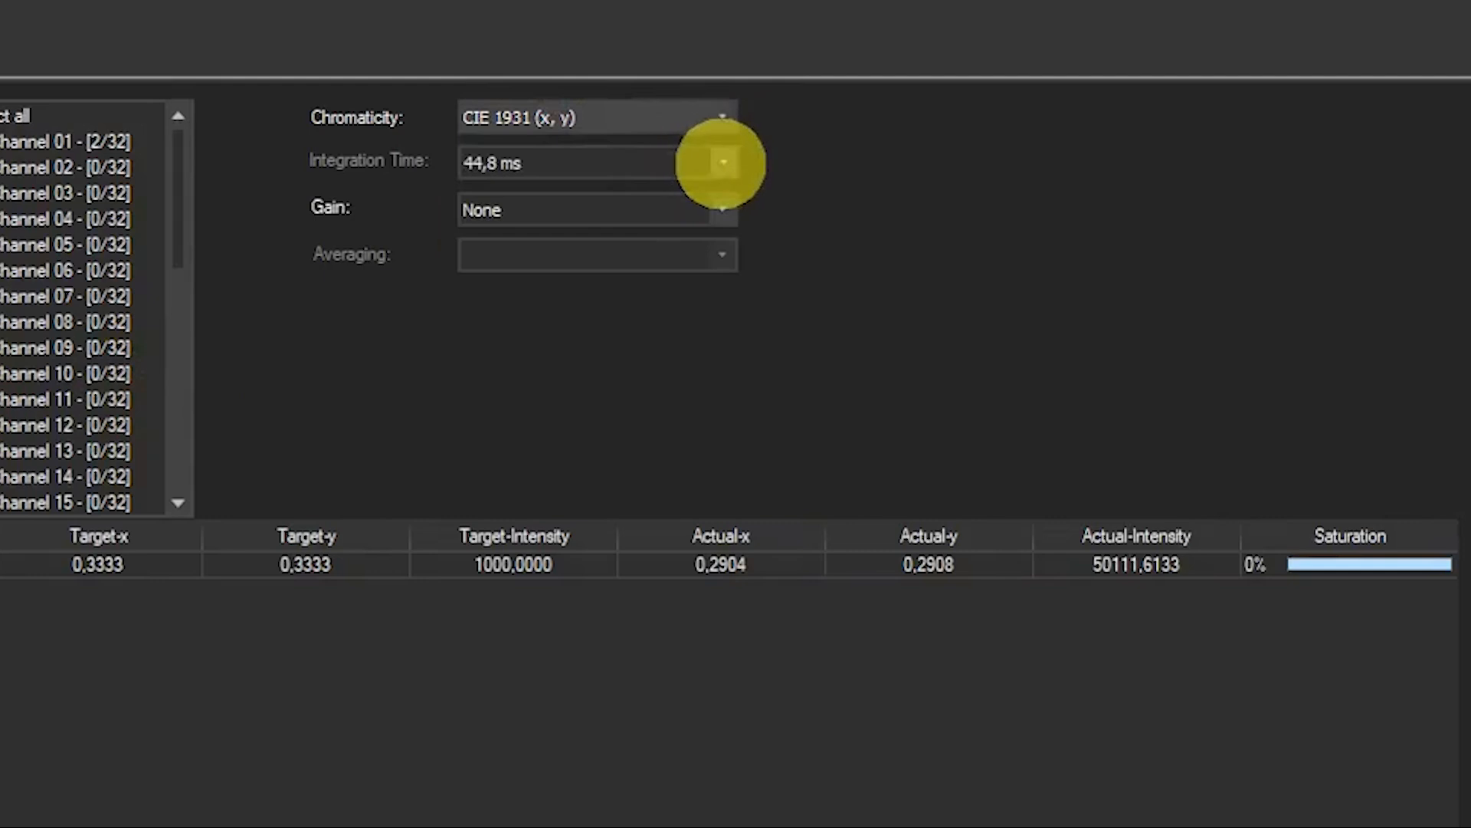
Set the user calibration's gain to High and its integration time to 537,6 ms
{"action": "left_click", "coordinate": [722, 209]}
{"action": "left_click", "coordinate": [626, 318]}
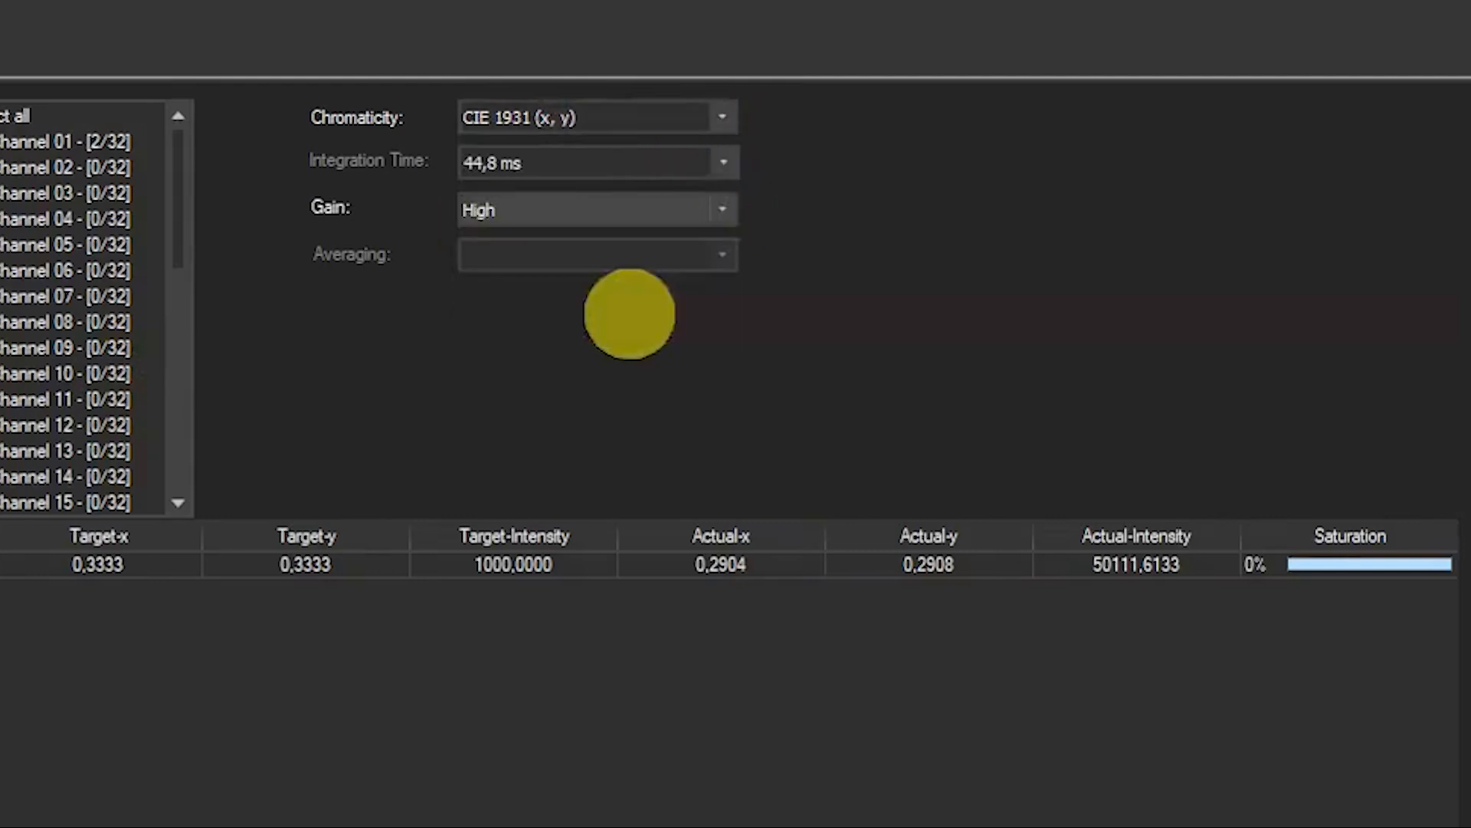
{"action": "left_click", "coordinate": [724, 162]}
{"action": "left_click", "coordinate": [528, 422]}
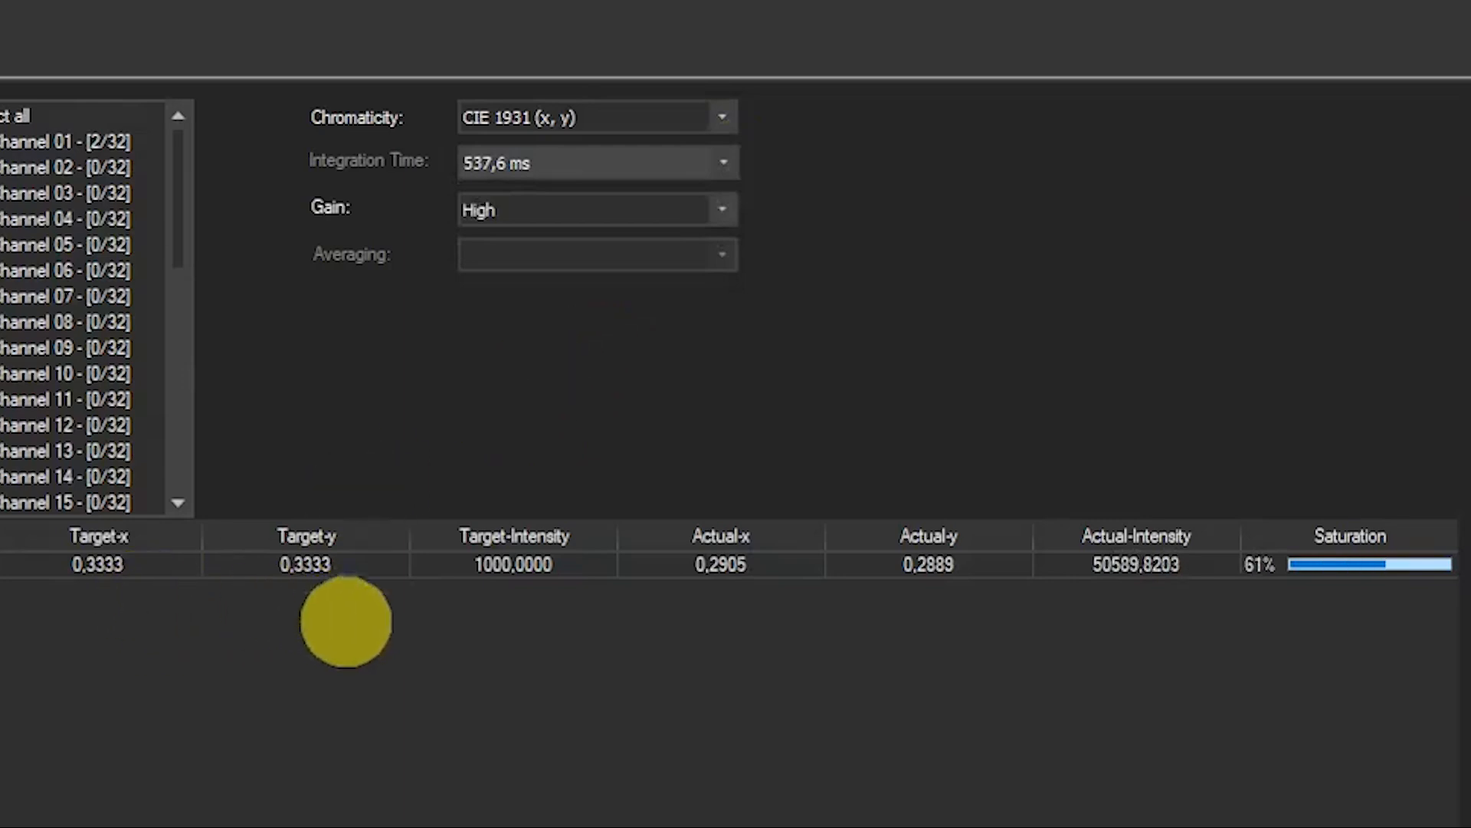
Set the target intensity for channel 2 to 100 and save the user calibration
{"action": "left_click", "coordinate": [509, 565]}
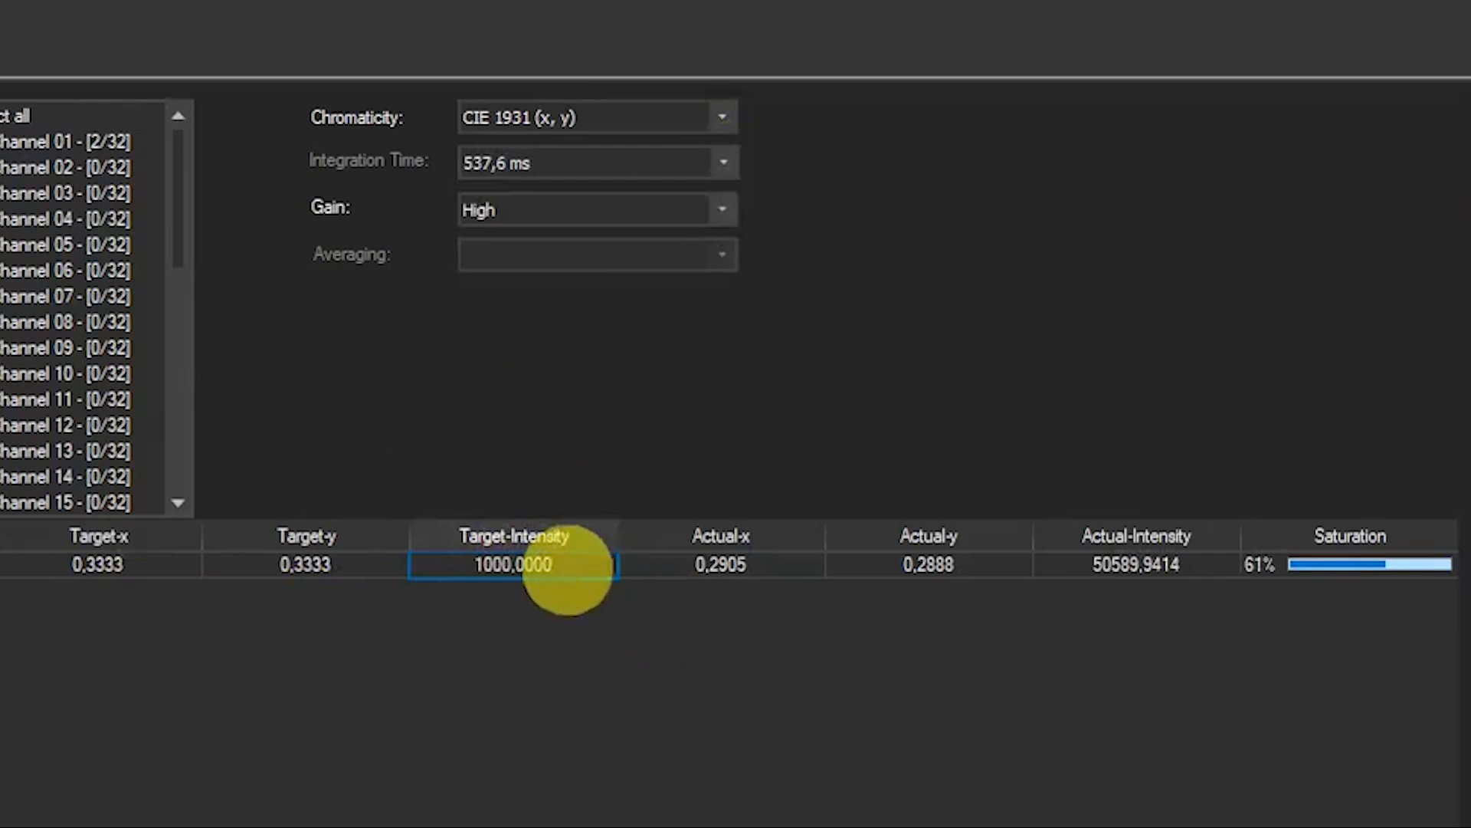
{"action": "left_click", "coordinate": [565, 571]}
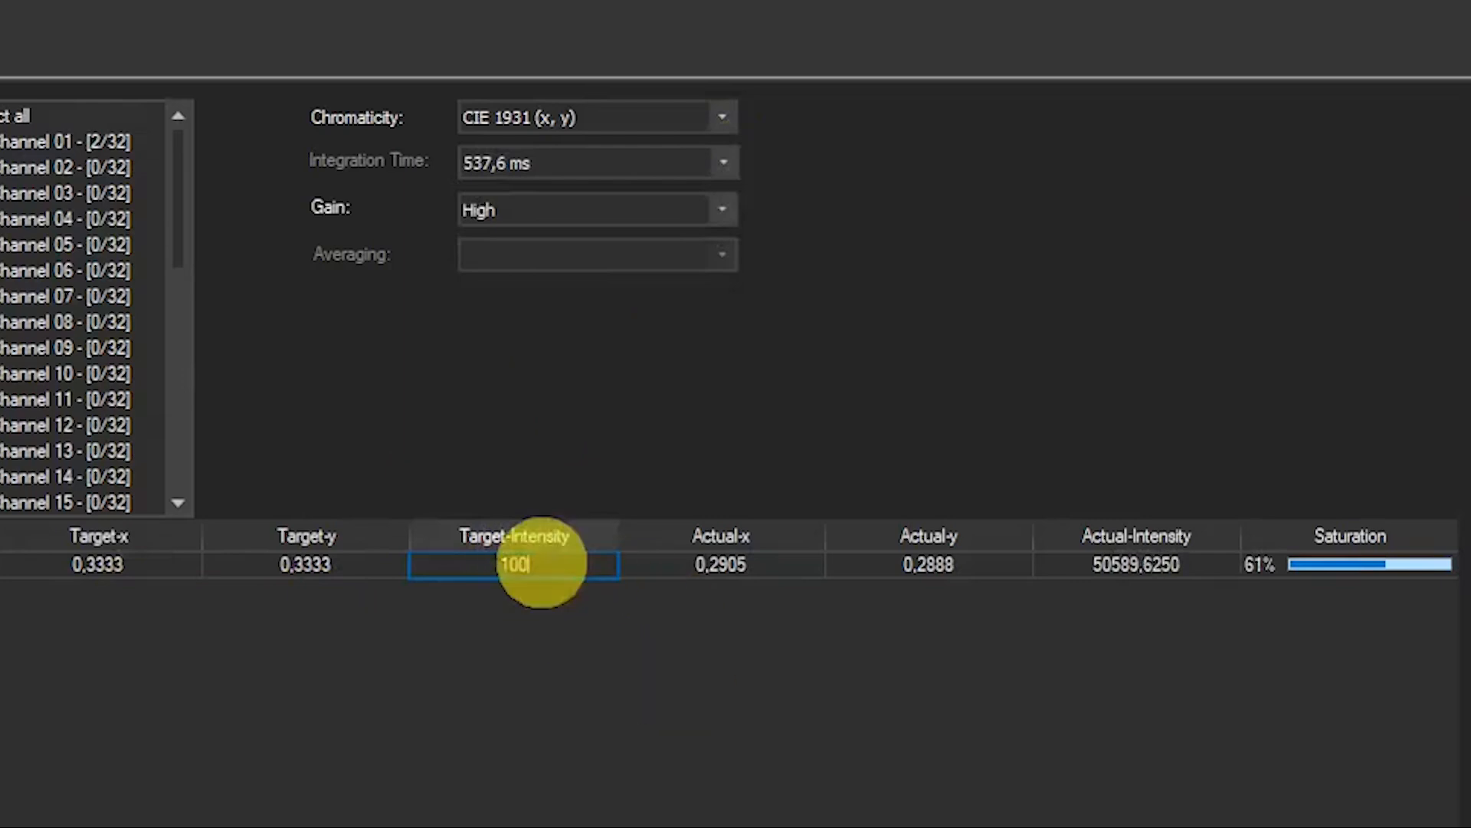
{"action": "key", "text": "Return"}
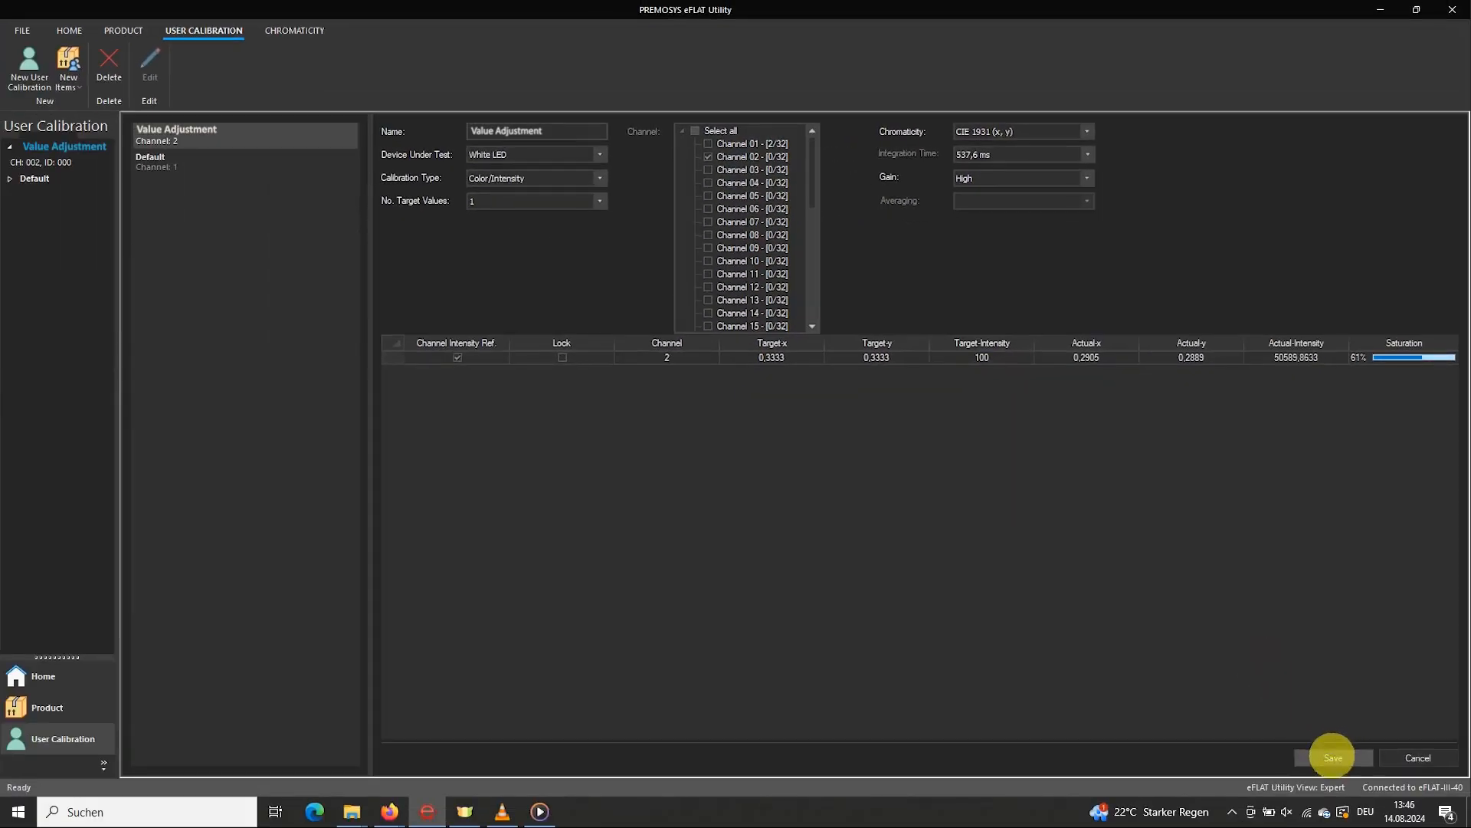
{"action": "left_click", "coordinate": [1333, 757]}
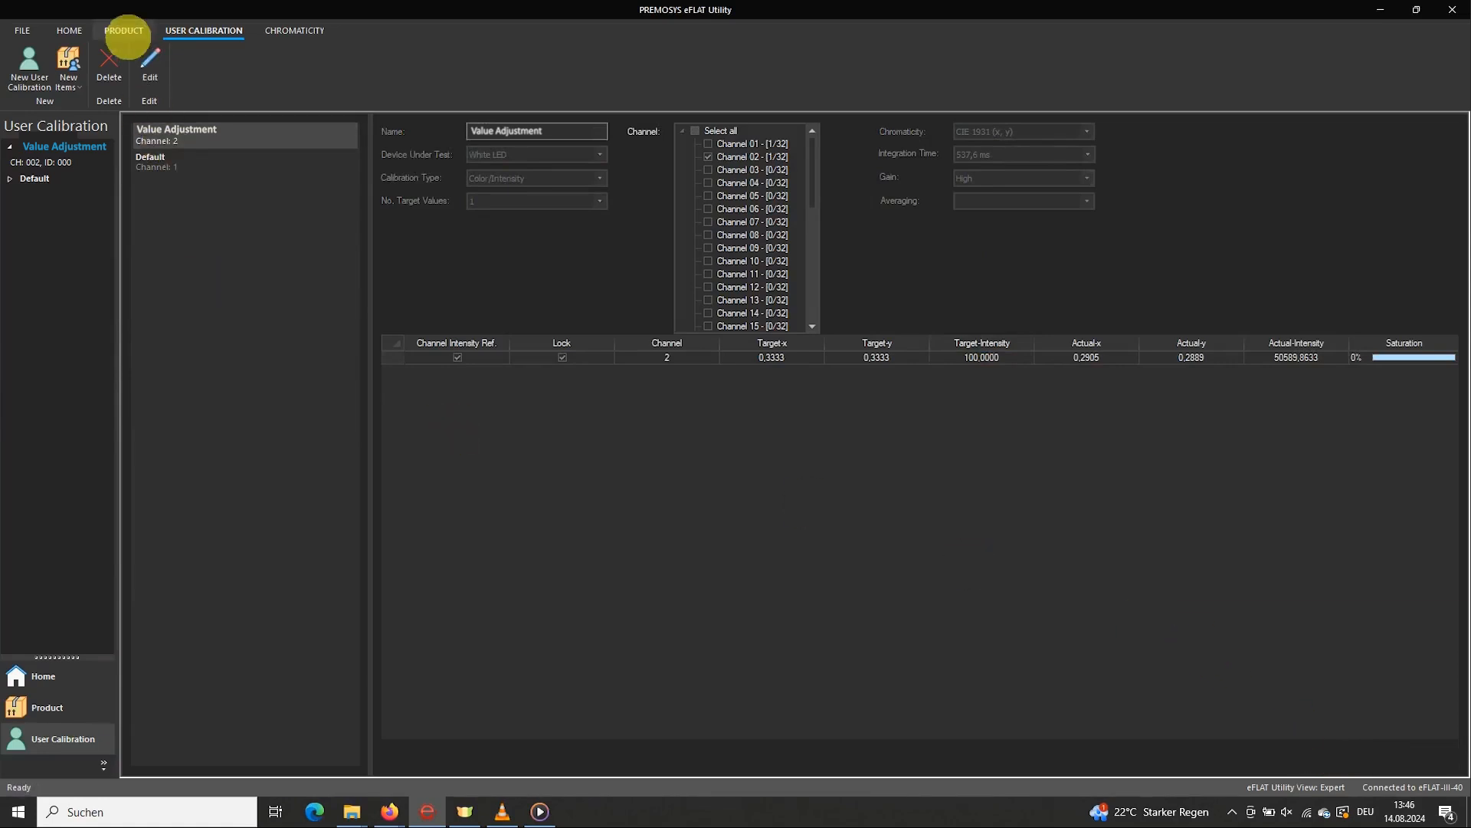
Open the Test product for editing and set channel 1's device under test to White LED
{"action": "left_click", "coordinate": [124, 35]}
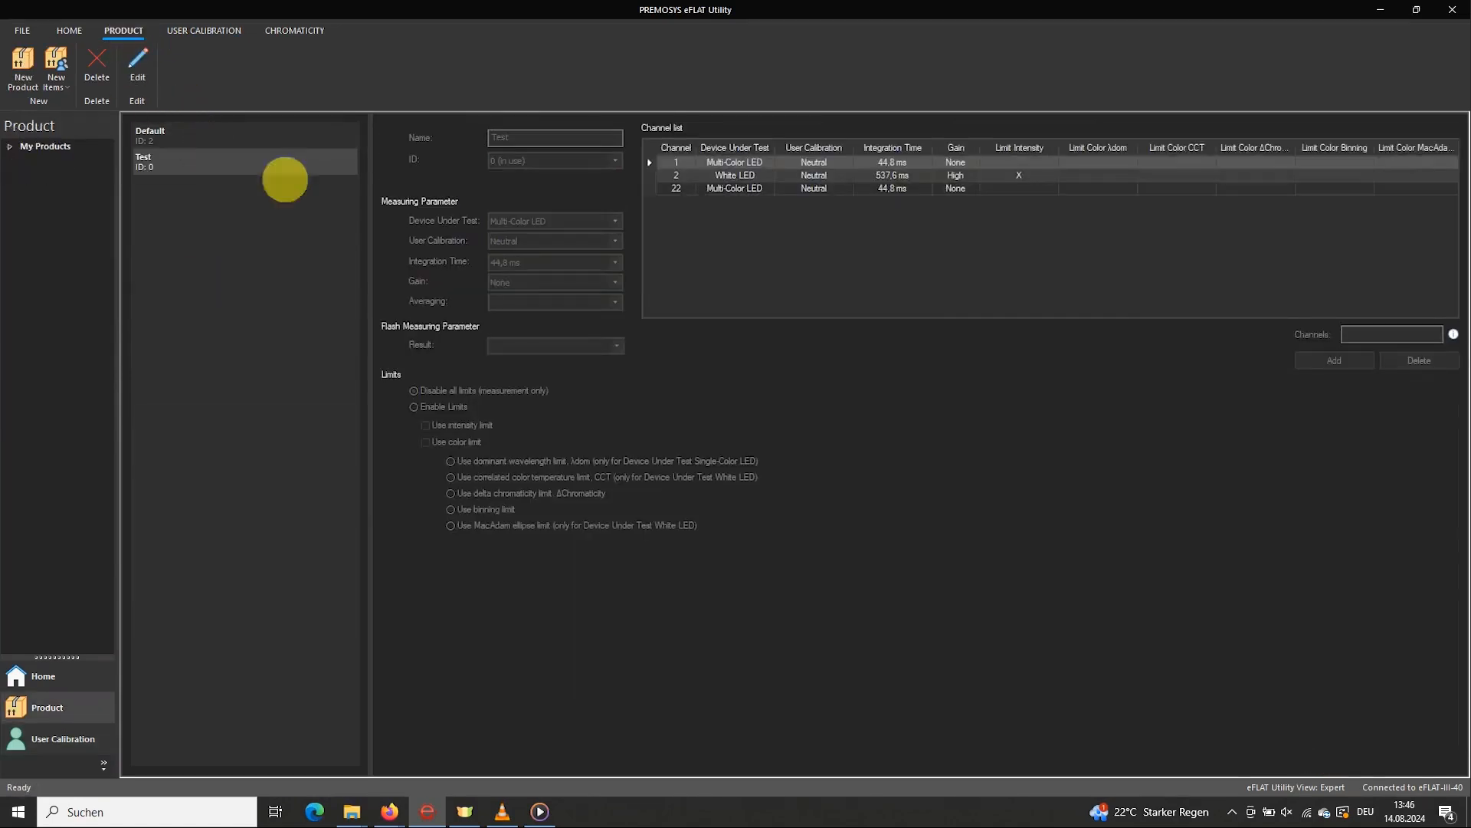
{"action": "left_click", "coordinate": [138, 77]}
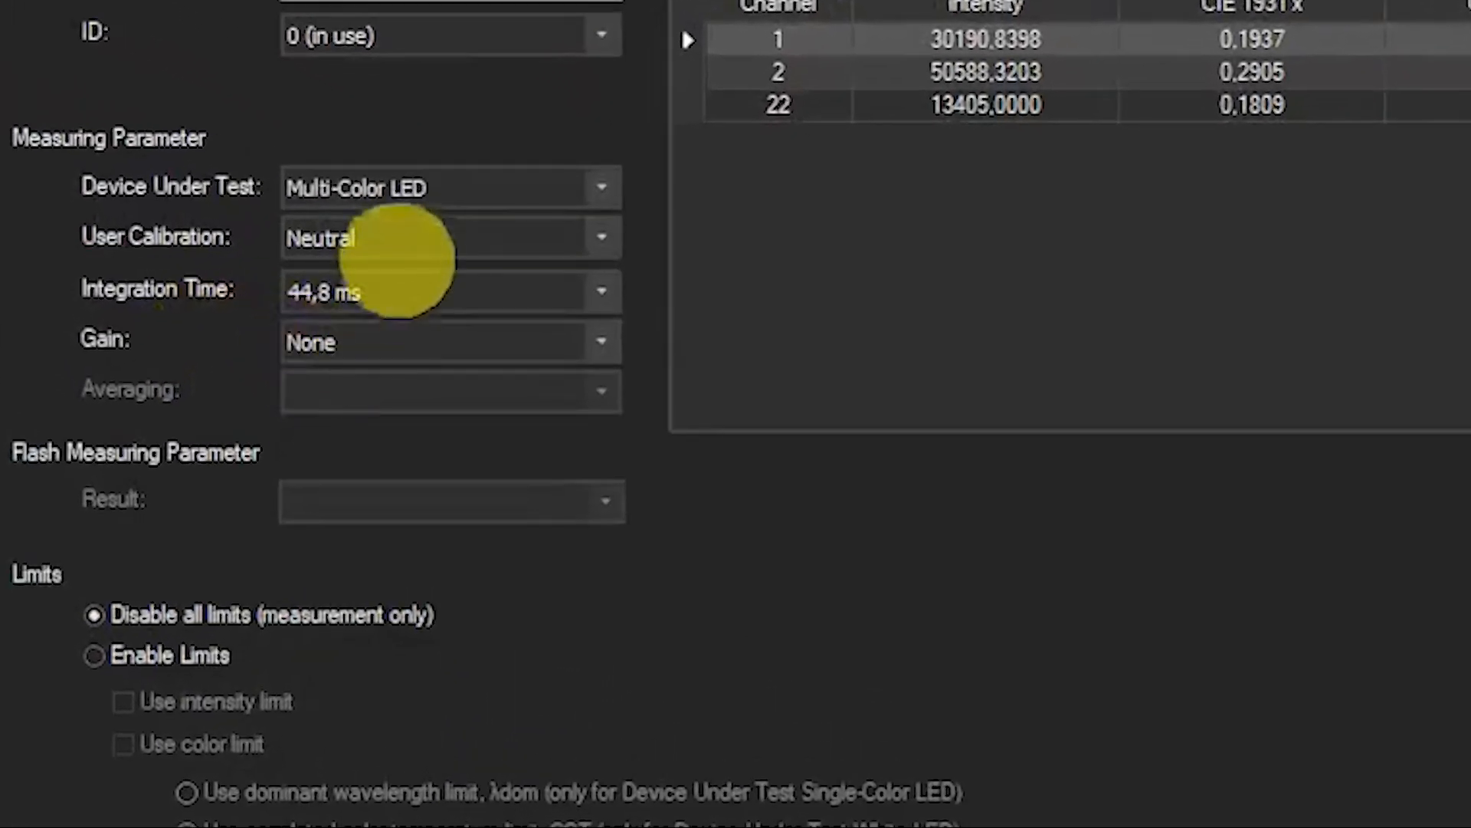
{"action": "left_click", "coordinate": [591, 246]}
{"action": "left_click", "coordinate": [594, 253]}
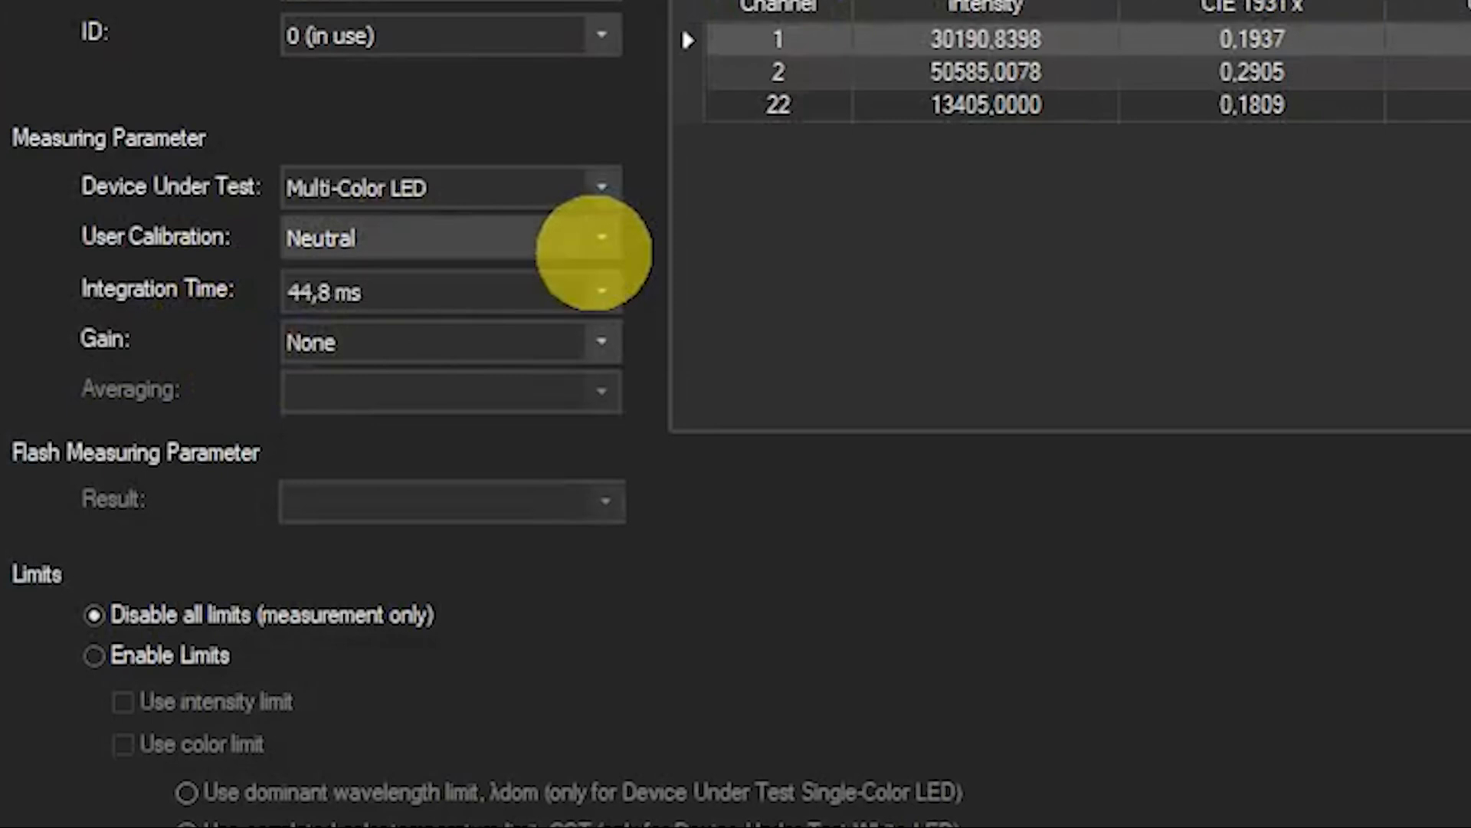
{"action": "left_click", "coordinate": [601, 187]}
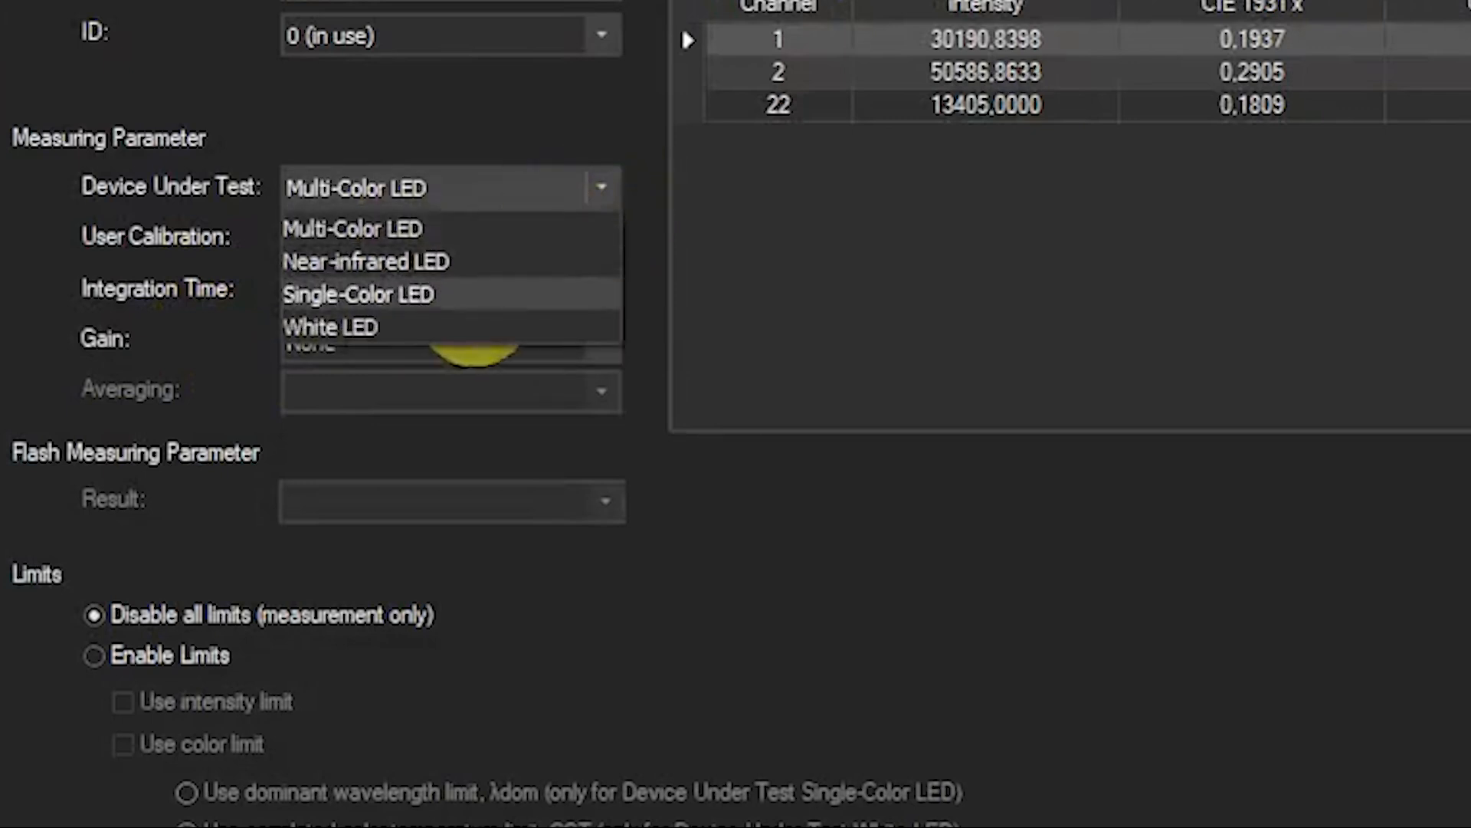
{"action": "left_click", "coordinate": [470, 325]}
Assign the Value Adjustment user calibration to channel 2 of the Test product
{"action": "left_click", "coordinate": [755, 74]}
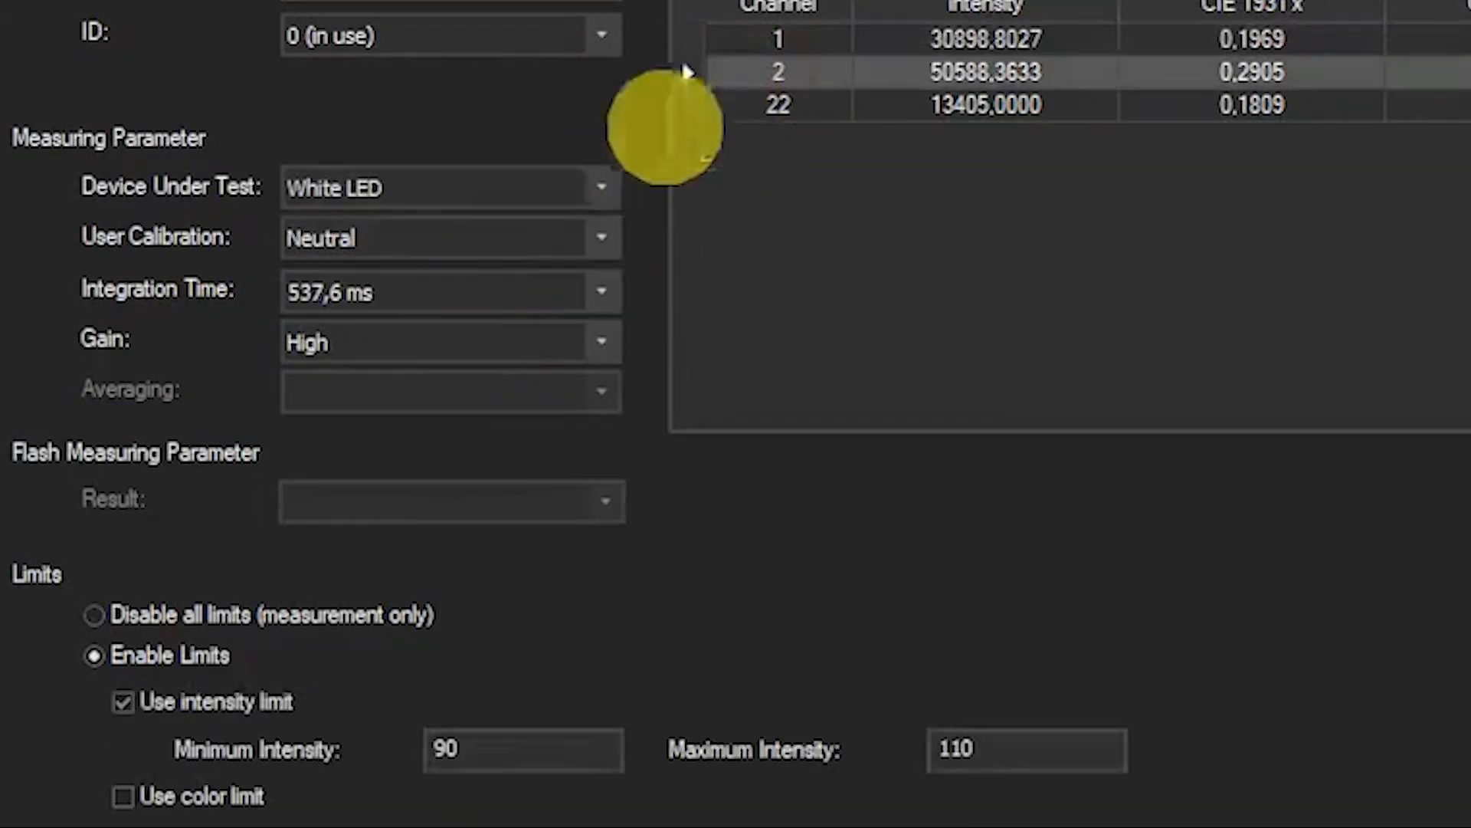
{"action": "left_click", "coordinate": [602, 238]}
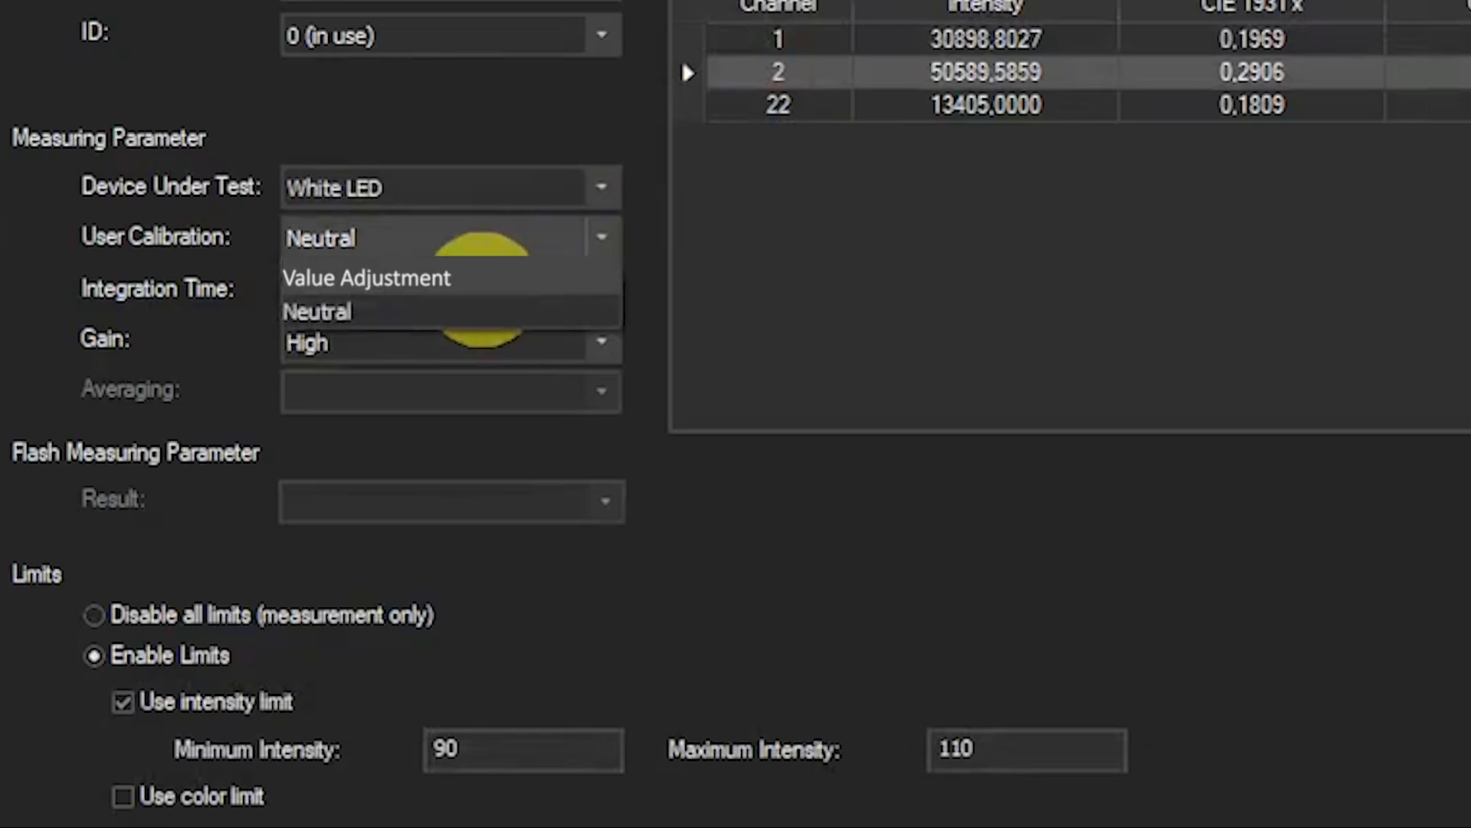
{"action": "left_click", "coordinate": [482, 283]}
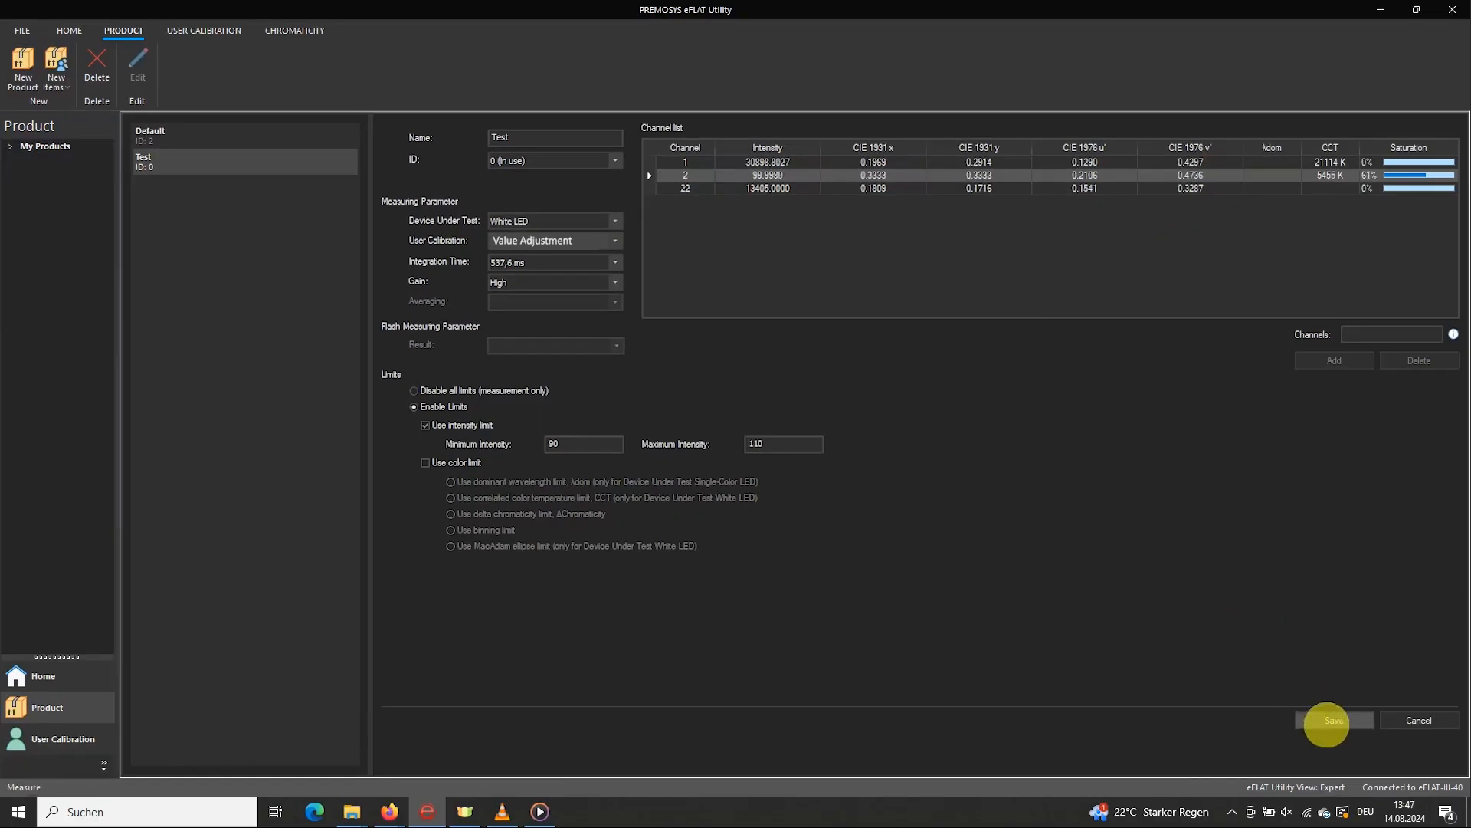
Save the Test product and show the measurement results for its channels
{"action": "left_click", "coordinate": [1326, 721]}
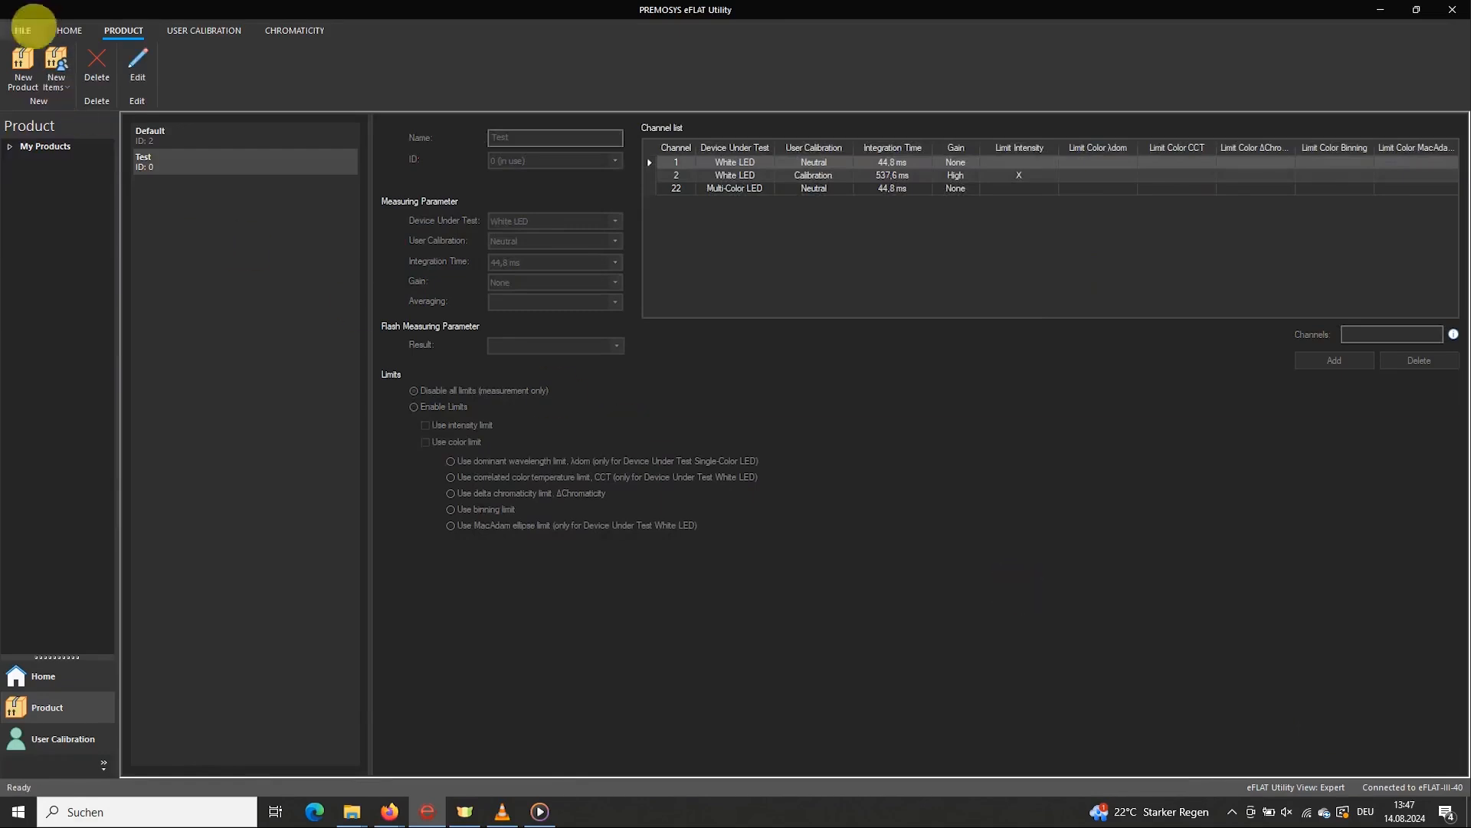
{"action": "left_click", "coordinate": [68, 30]}
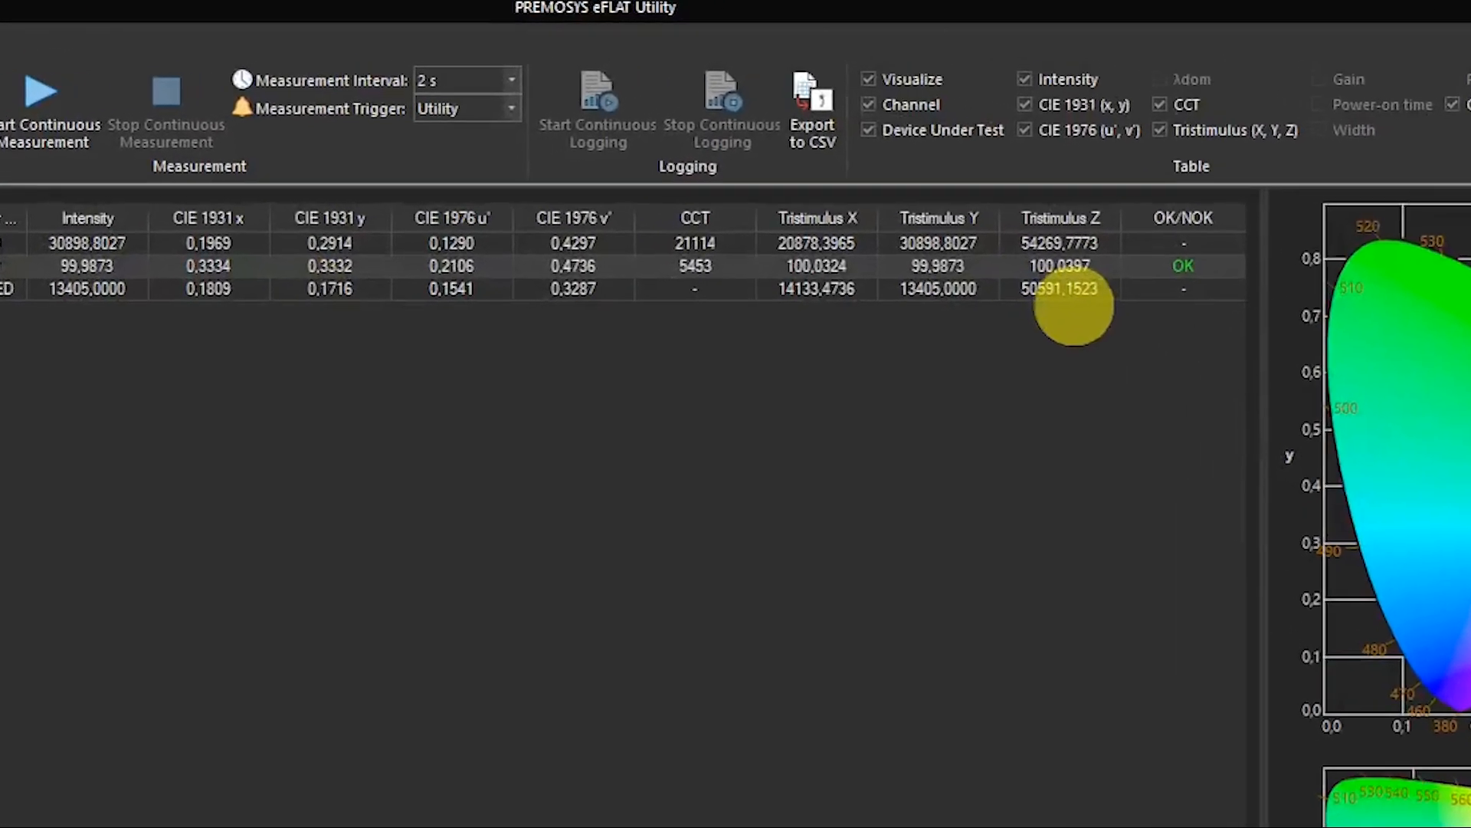